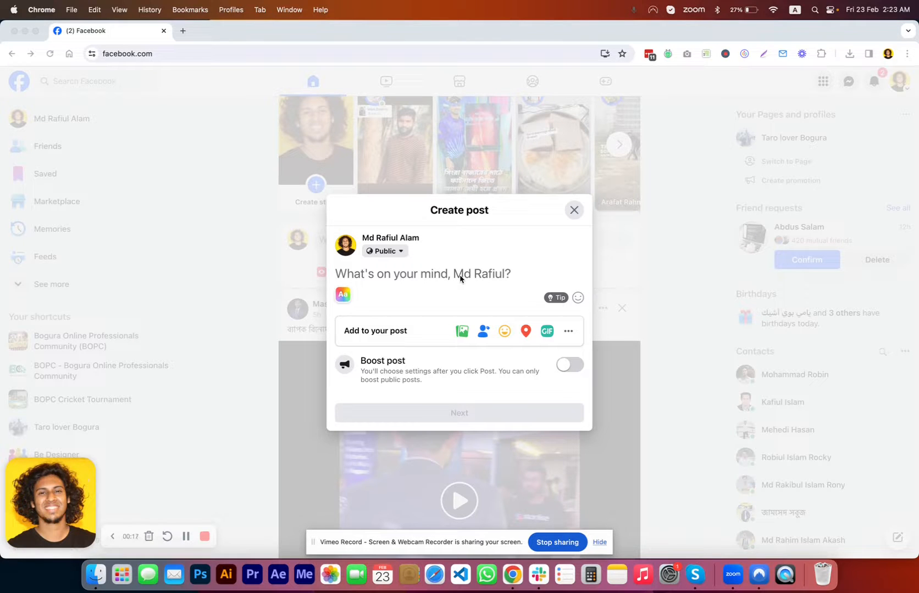
# Try typing Bangla text in the new post with the Bangla – Standard input source, clearing it each time
pyautogui.click(461, 278)
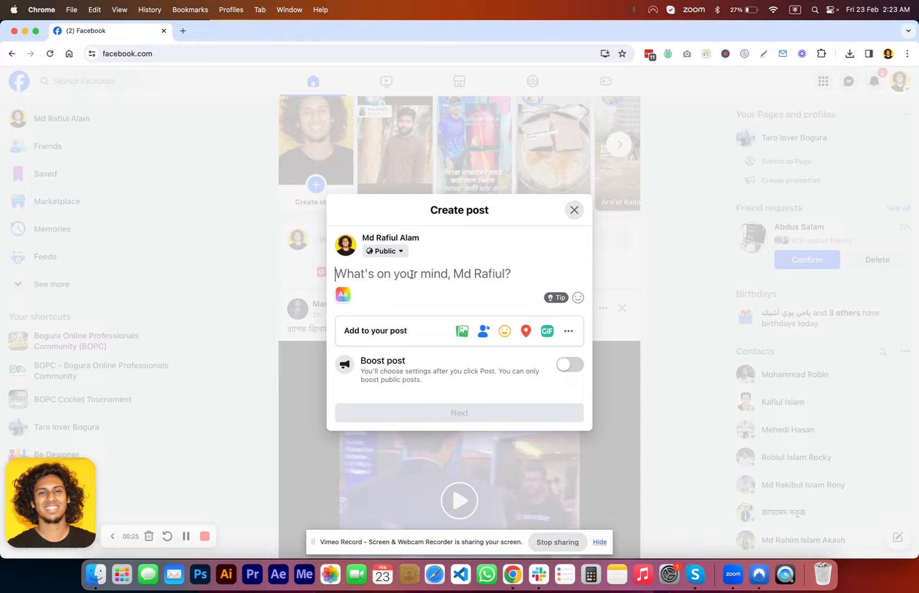
pyautogui.hotkey('ctrl', 'space')
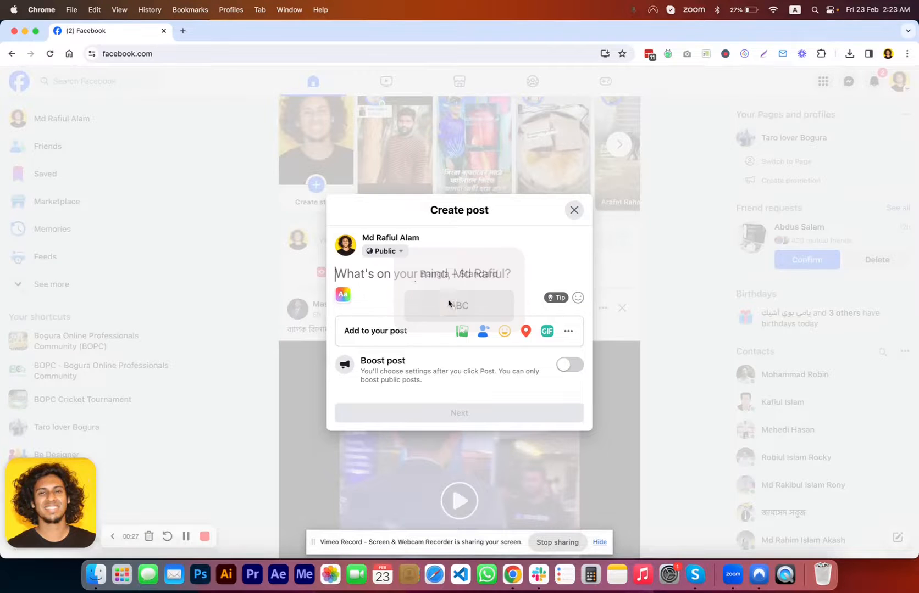
pyautogui.hotkey('ctrl', 'space')
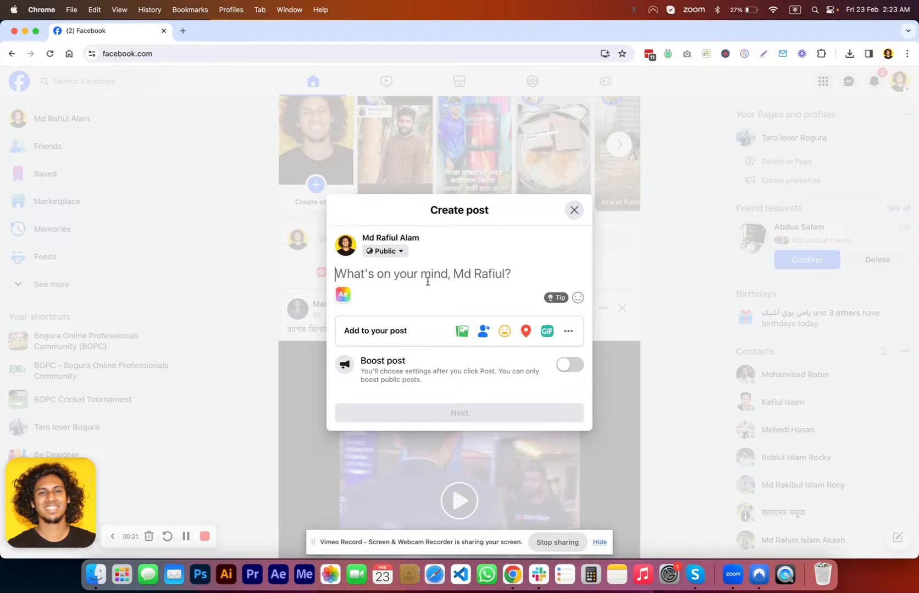
pyautogui.write('তোমী')
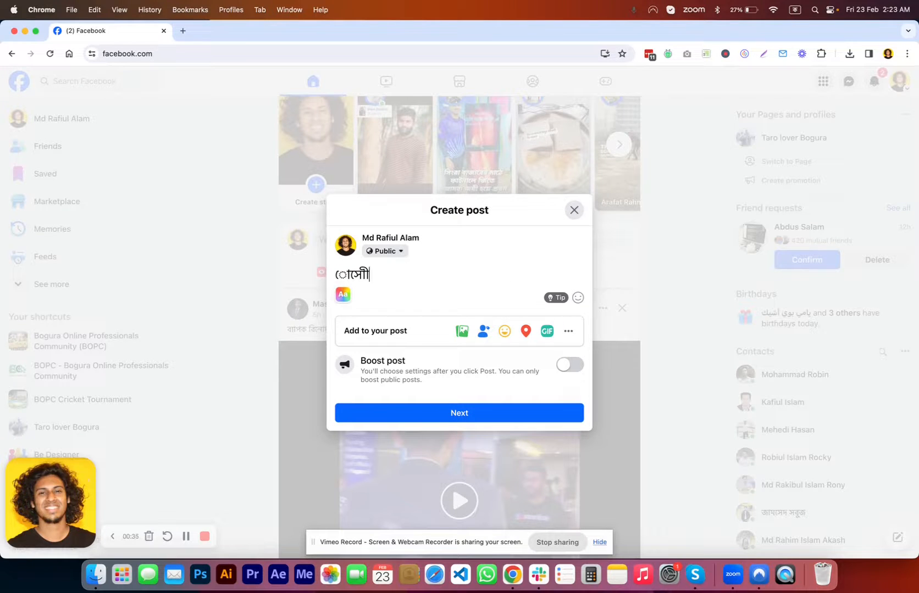
pyautogui.press('super+a')
pyautogui.press('BackSpace')
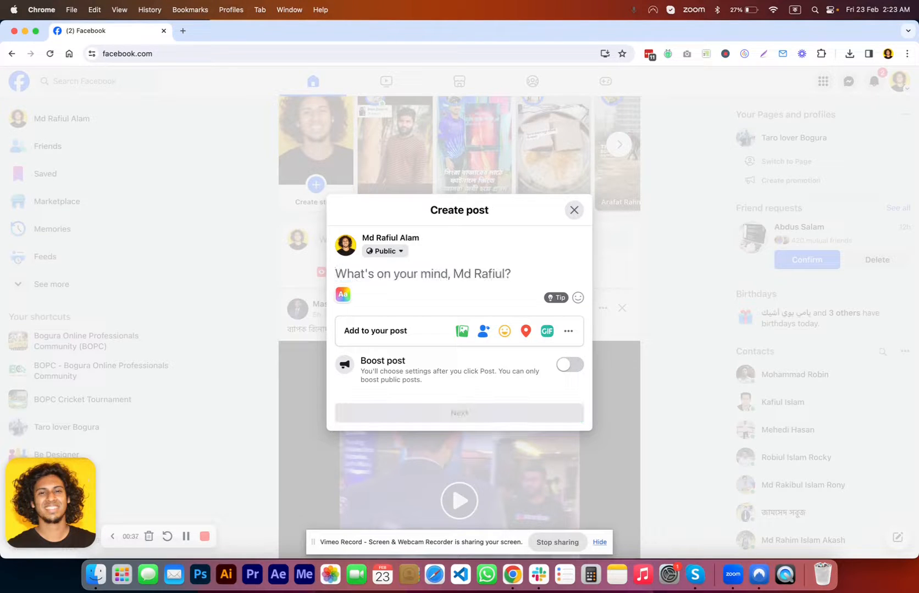
pyautogui.write('তোমী')
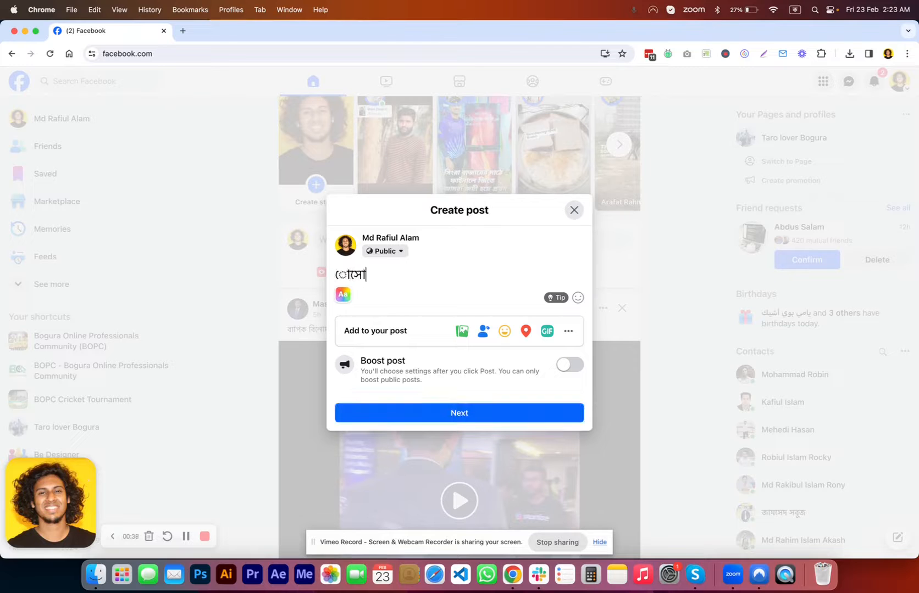
pyautogui.press('super+a')
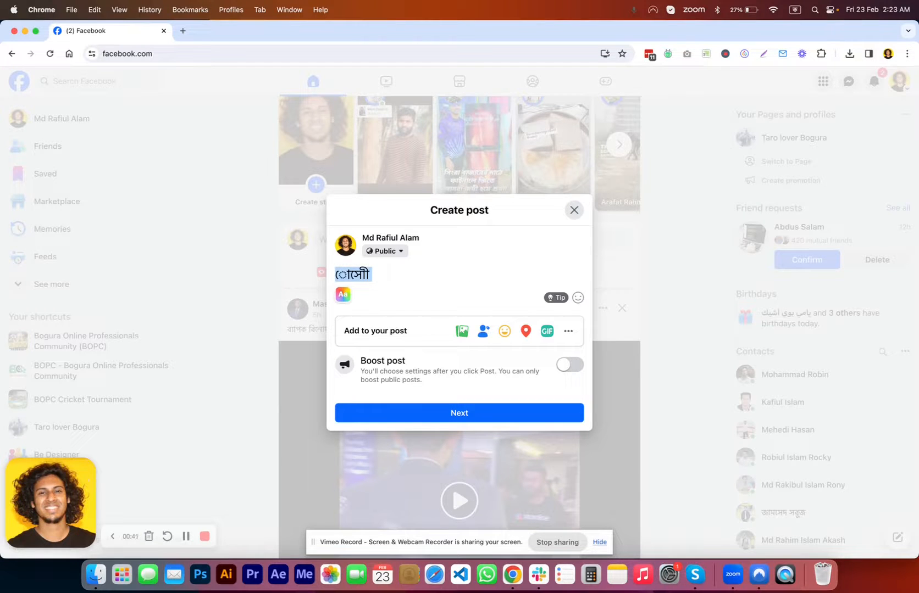
pyautogui.press('BackSpace')
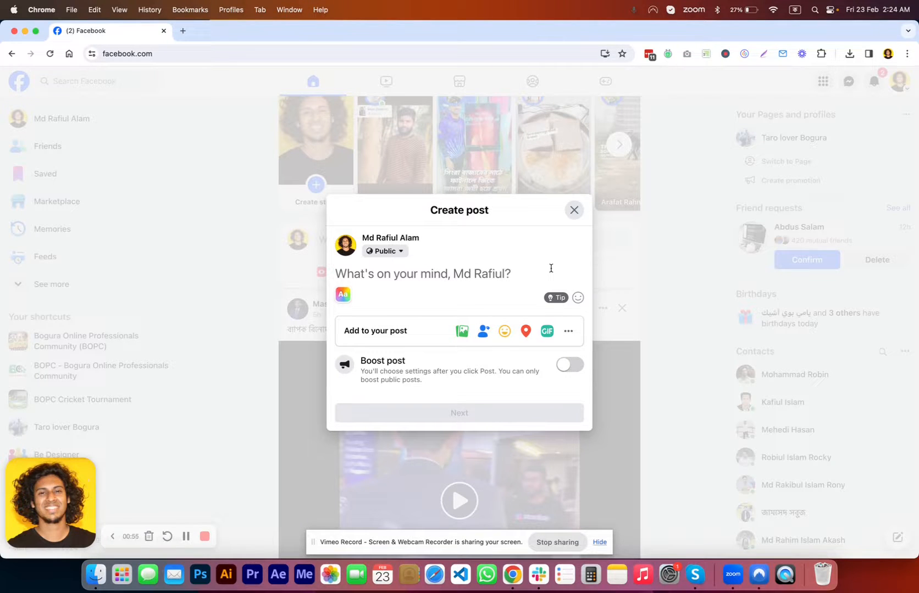
# Switch to the Software folder in Finder and open the iAvro1.5.dmg disk image
pyautogui.hotkey('ctrl', 'Up')
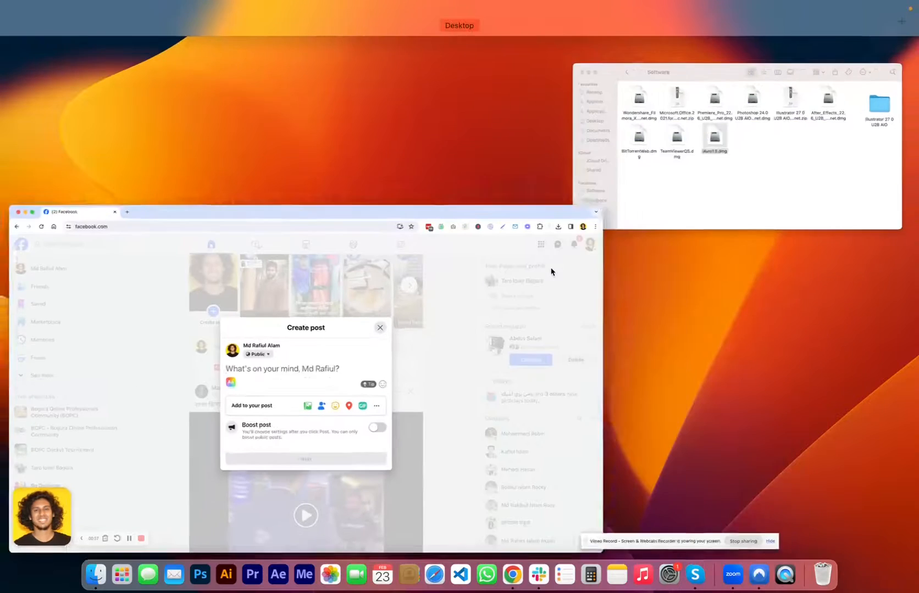
pyautogui.click(755, 153)
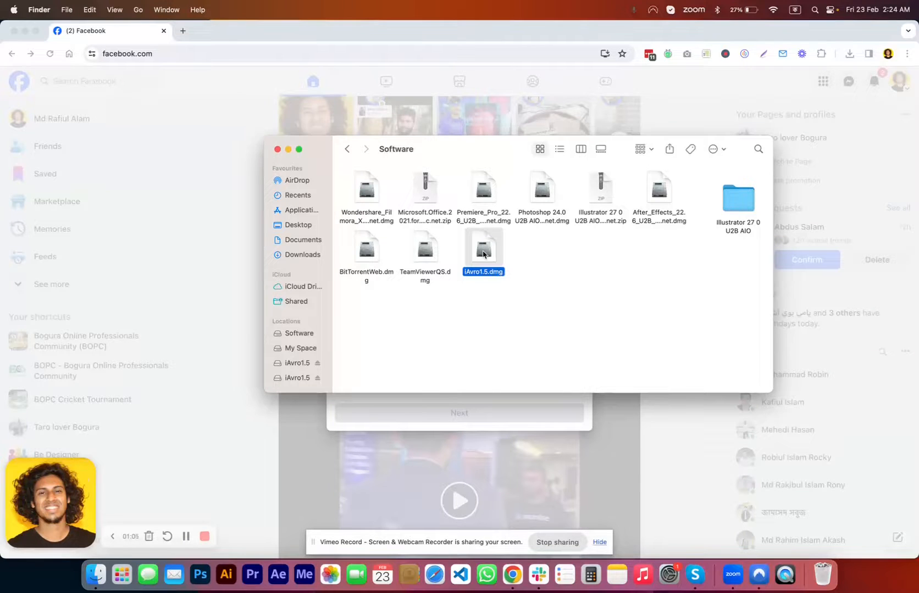
pyautogui.doubleClick(483, 253)
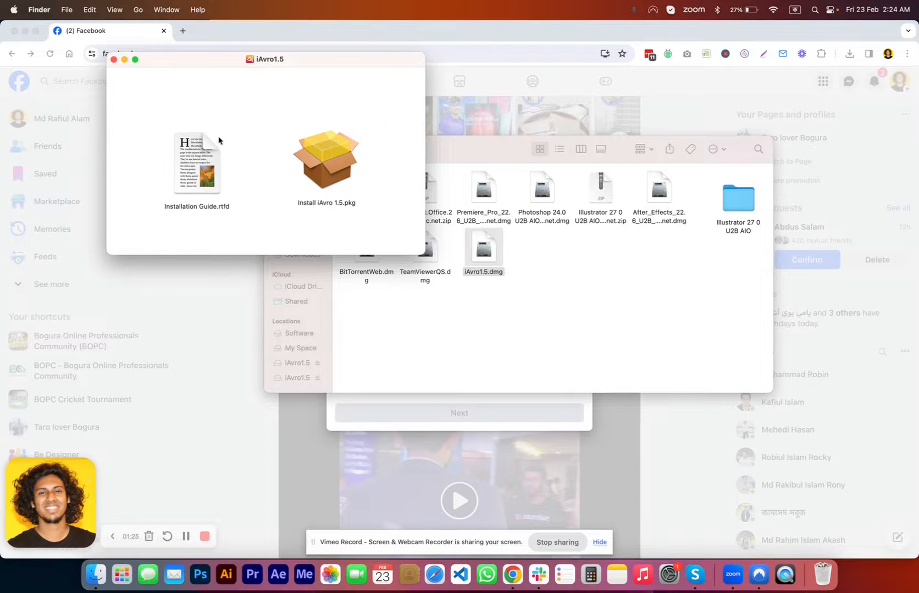
# Read through Installation Guide.rtfd for the iAvro installation, input source and shortcut instructions, and close it
pyautogui.doubleClick(188, 164)
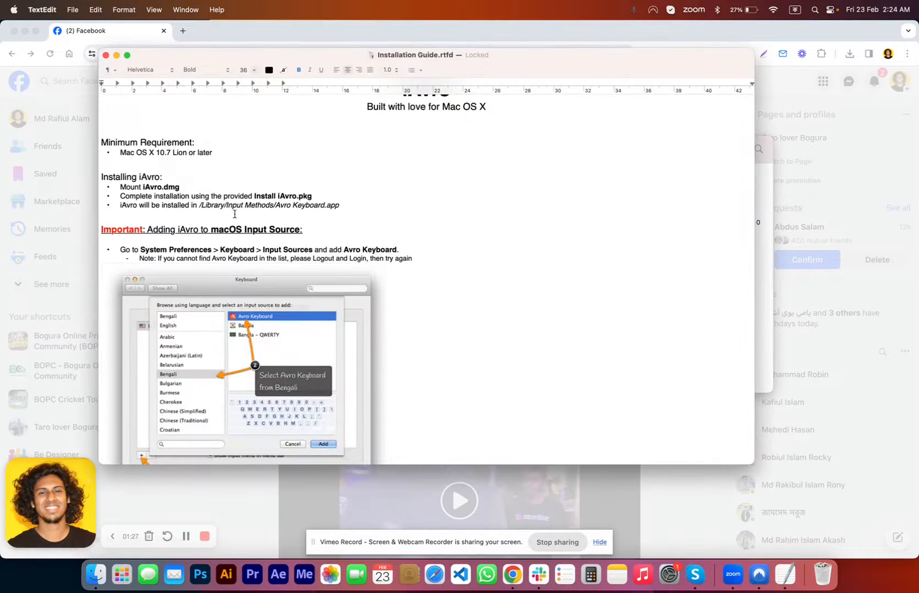
pyautogui.scroll(-10, 301, 321)
pyautogui.scroll(-8, 302, 321)
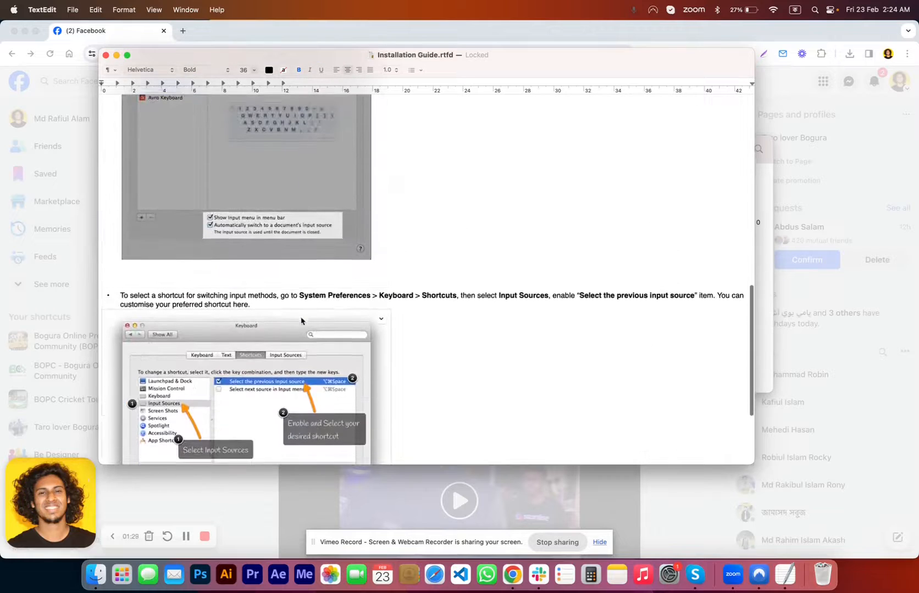
pyautogui.scroll(15, 302, 321)
pyautogui.scroll(-5, 301, 321)
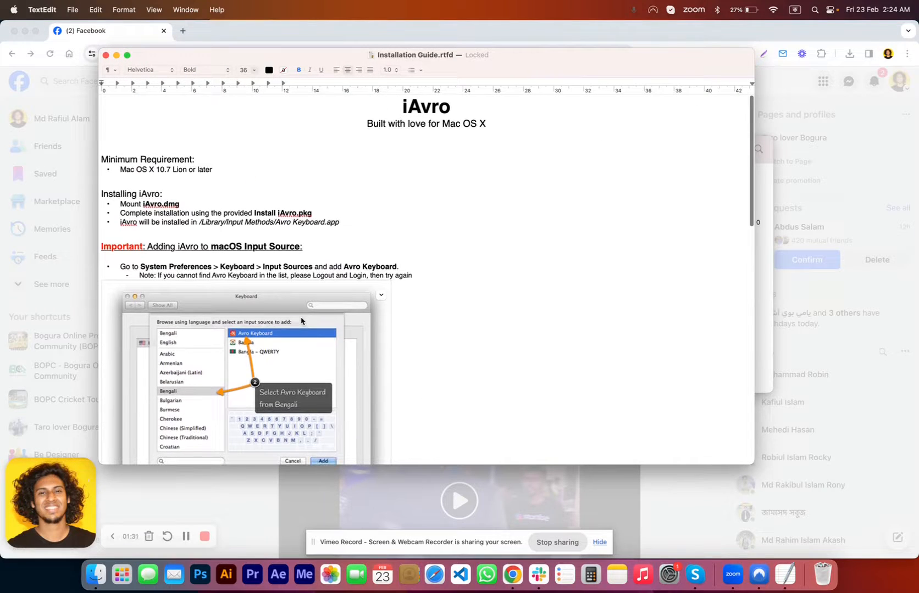
pyautogui.scroll(3, 301, 321)
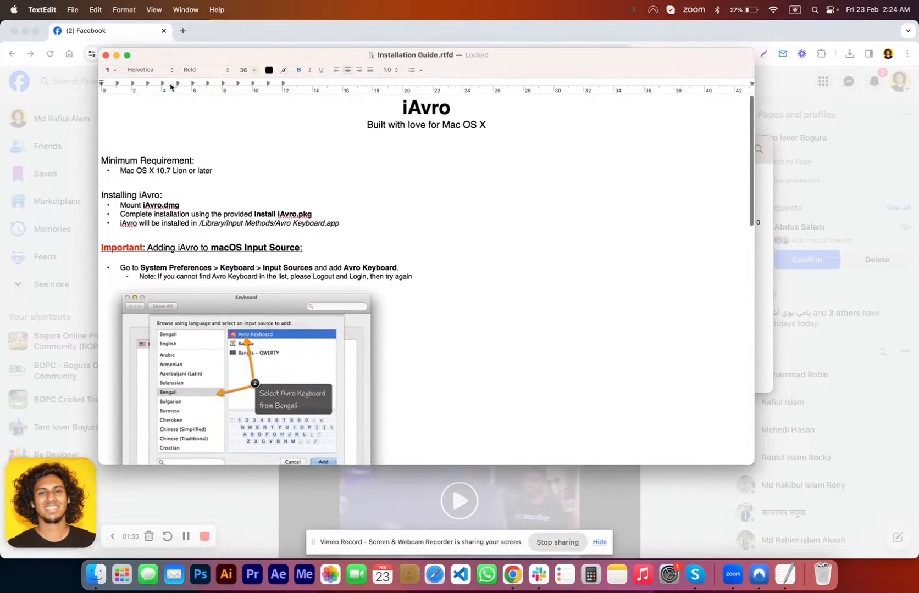
pyautogui.click(106, 55)
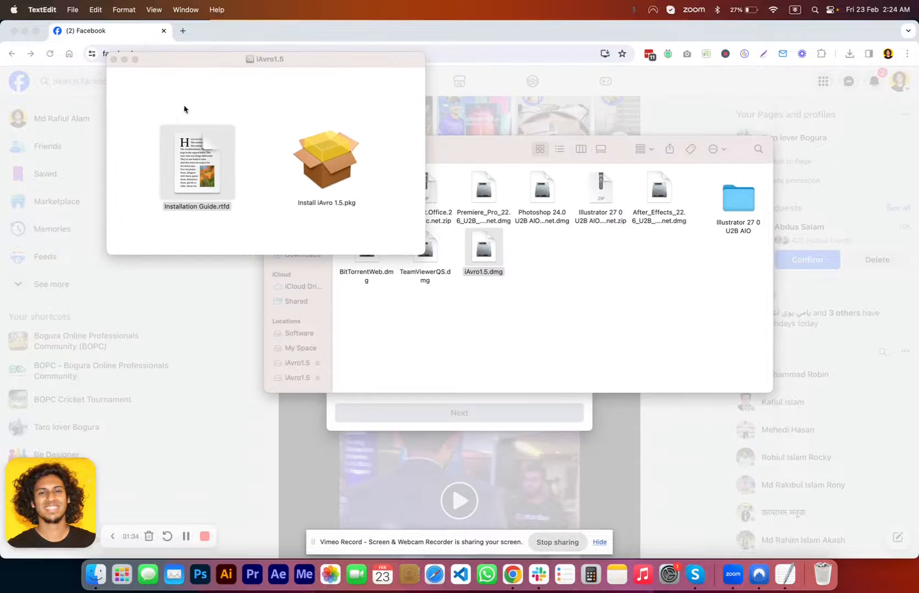
# Run Install iAvro 1.5.pkg, agree to the licence, continue to the standard install page, and close the installer without installing
pyautogui.doubleClick(327, 165)
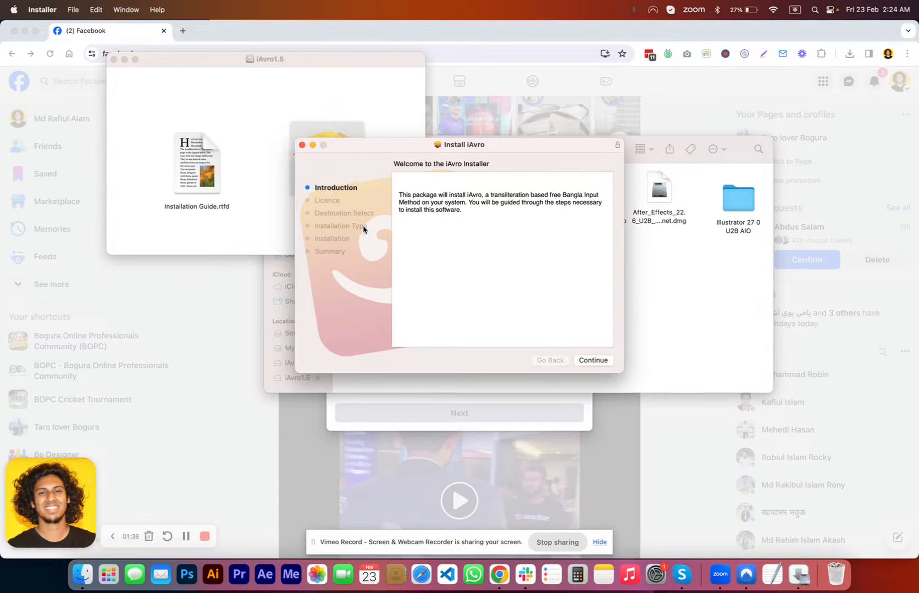
pyautogui.click(589, 360)
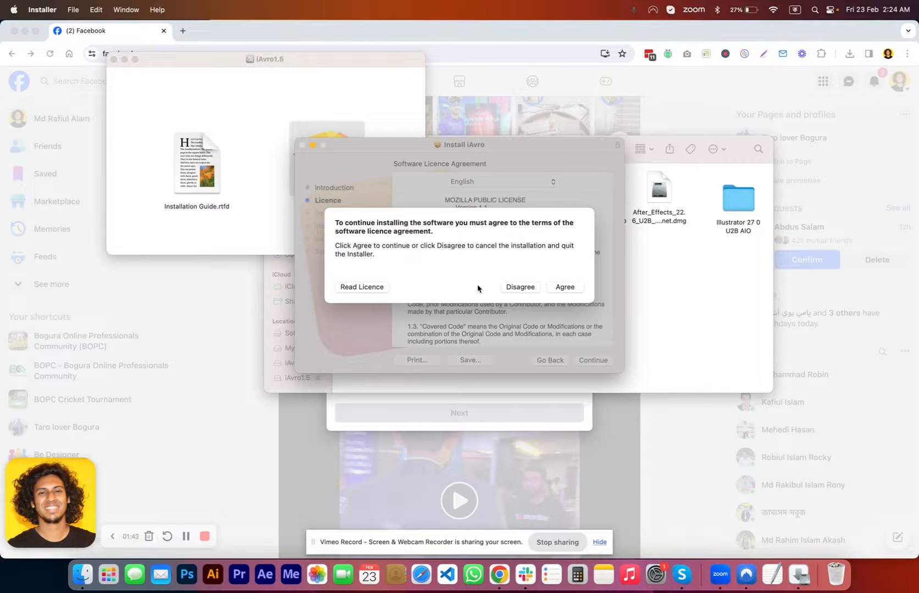
pyautogui.click(558, 286)
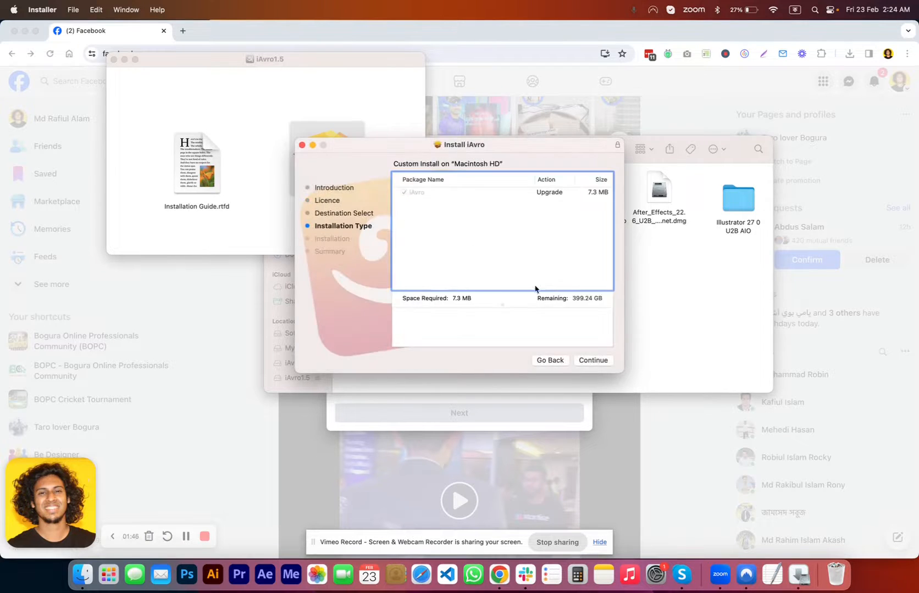
pyautogui.click(594, 361)
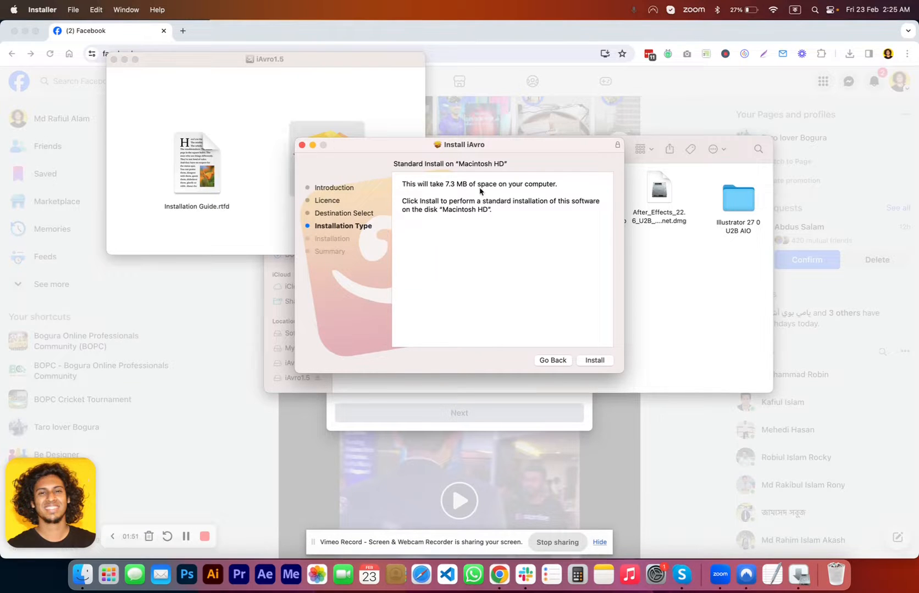
pyautogui.click(301, 145)
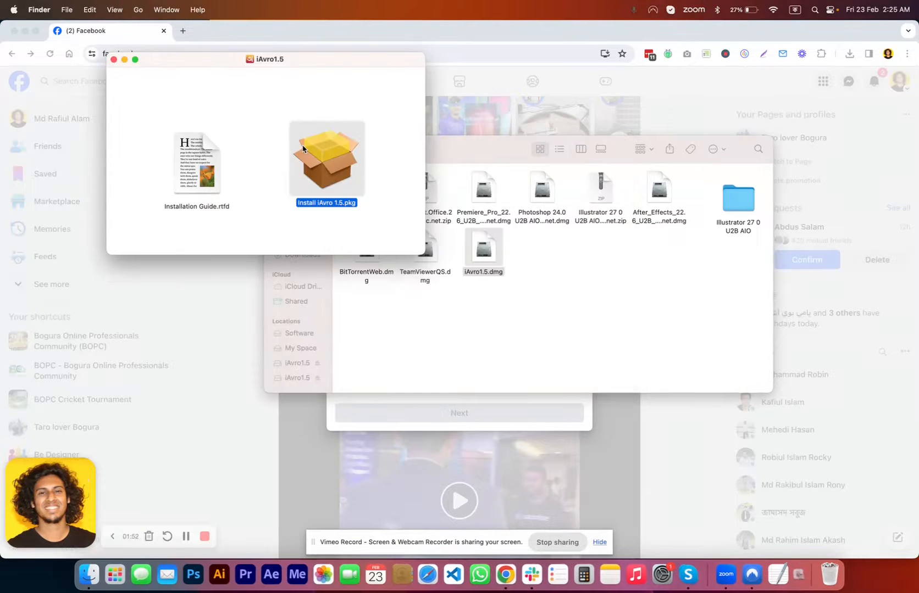
# Close the iAvro1.5 disk image window and minimise the Software folder window
pyautogui.click(114, 60)
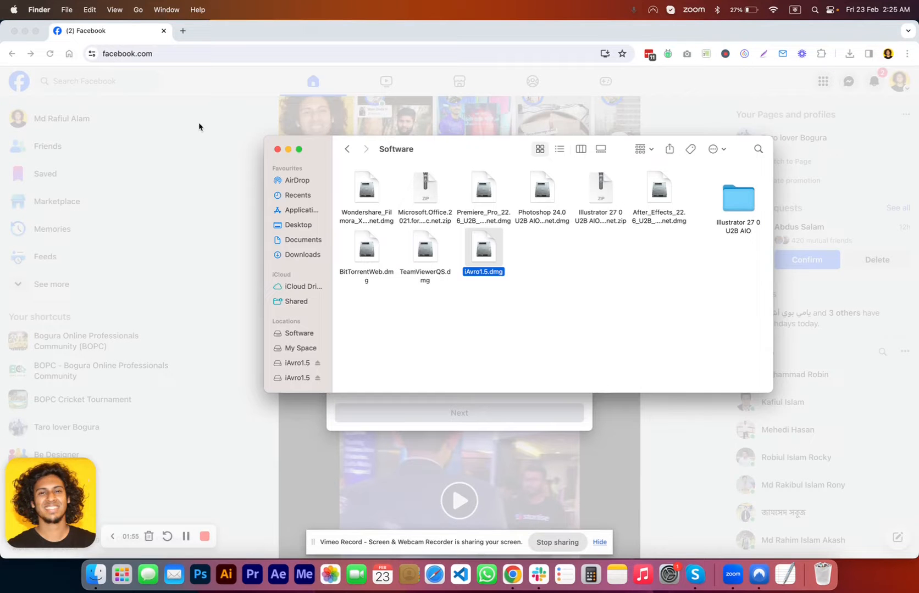
pyautogui.click(25, 4)
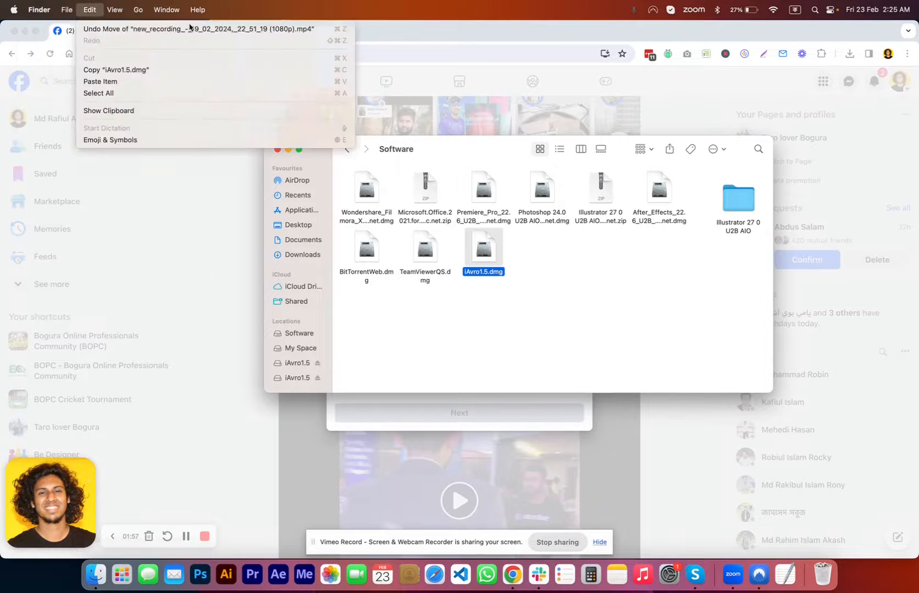
pyautogui.hotkey('ctrl', 'Up')
pyautogui.hotkey('ctrl', 'Up')
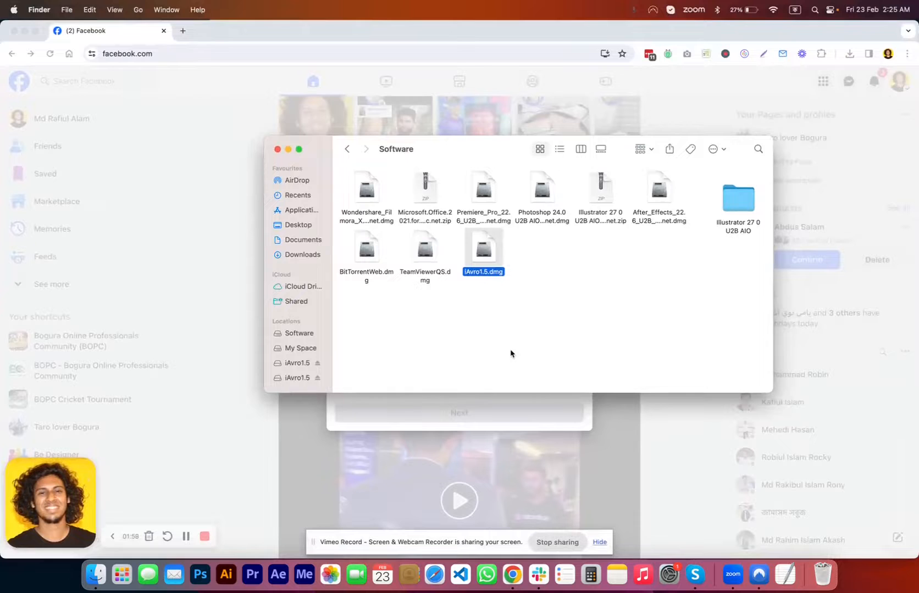
pyautogui.click(288, 148)
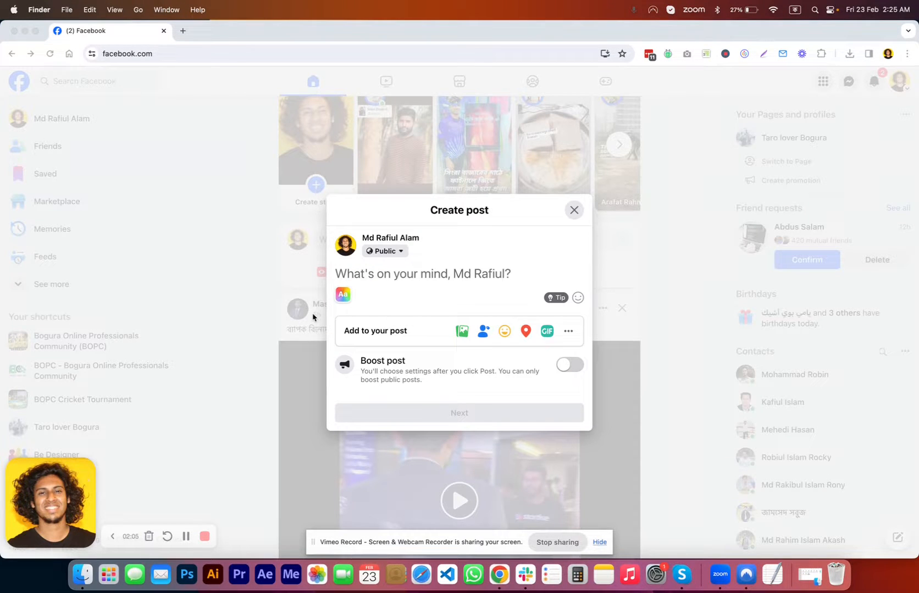
# Switch the input source to ABC, search Spotlight for "key" and open the Keyboard result in System Settings
pyautogui.press('super+space')
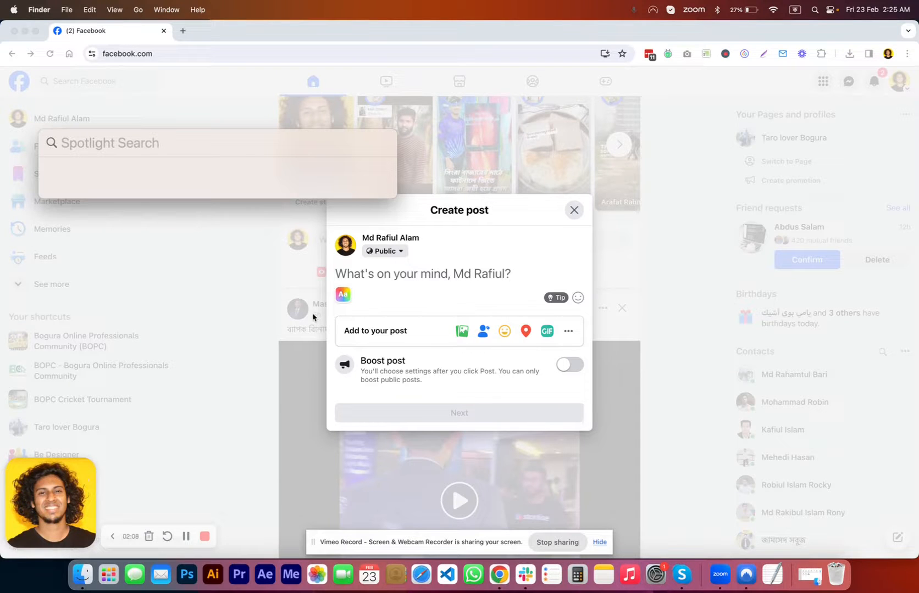
pyautogui.write('কার')
pyautogui.press('BackSpace')
pyautogui.press('BackSpace')
pyautogui.press('BackSpace')
pyautogui.hotkey('ctrl', 'space')
pyautogui.write('key')
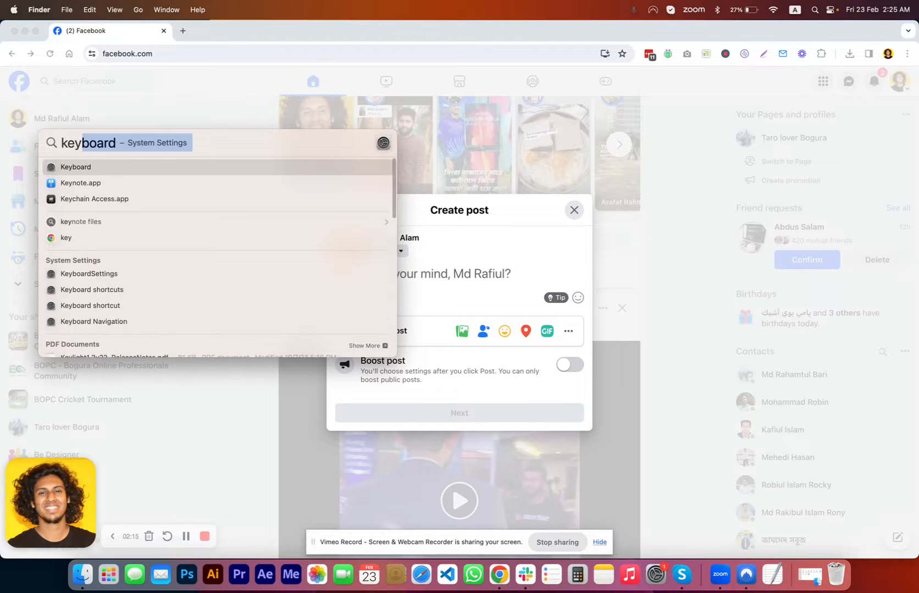
pyautogui.click(172, 163)
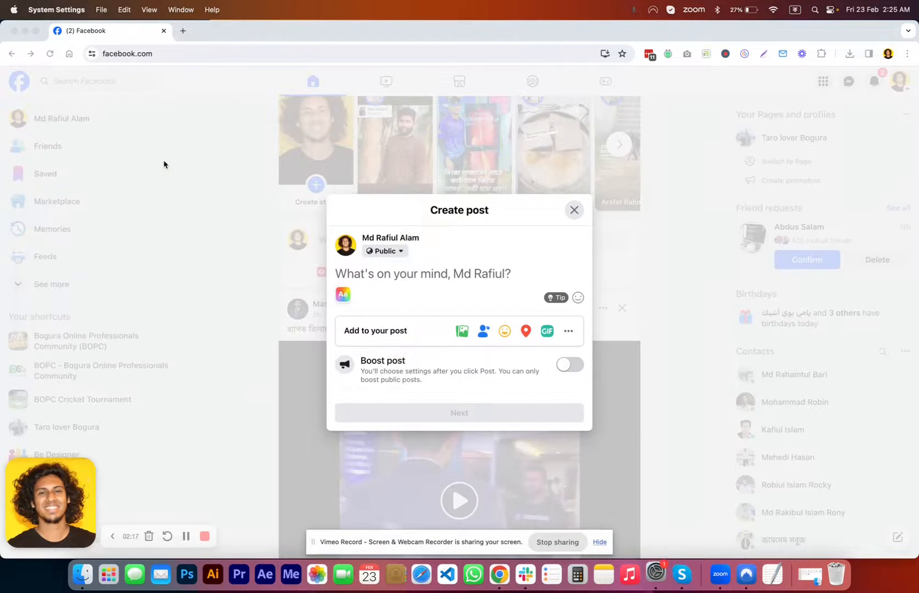
# Go from the Accessibility keyboard options to the main Keyboard settings and locate Input Sources under Text Input
pyautogui.scroll(-3, 387, 317)
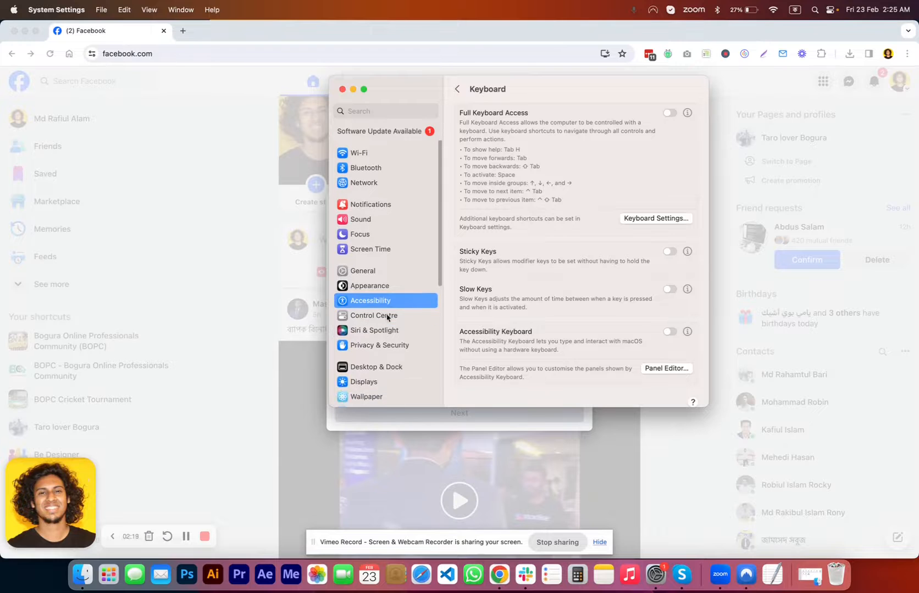
pyautogui.scroll(-6, 387, 260)
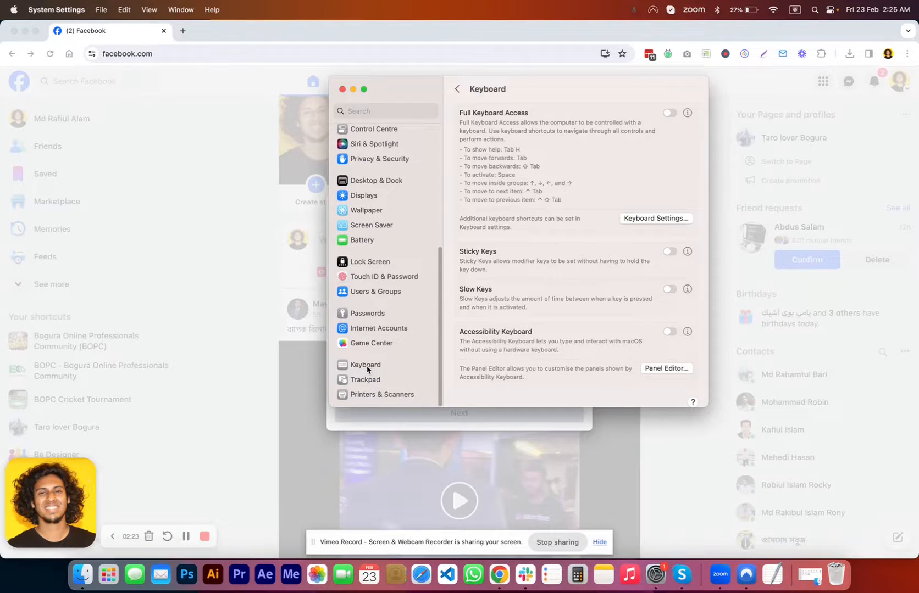
pyautogui.click(366, 365)
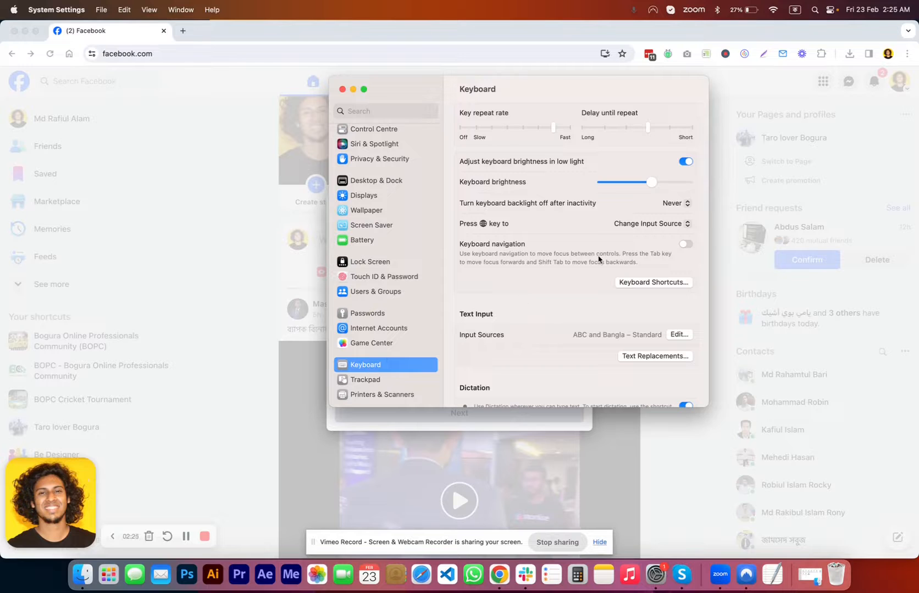
pyautogui.scroll(-6, 599, 259)
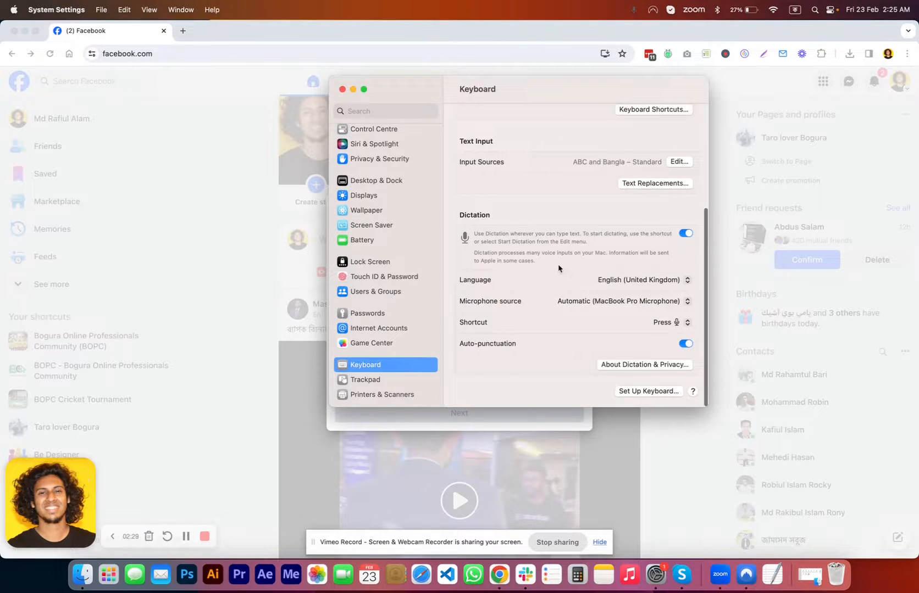
pyautogui.scroll(1, 558, 268)
pyautogui.scroll(6, 558, 268)
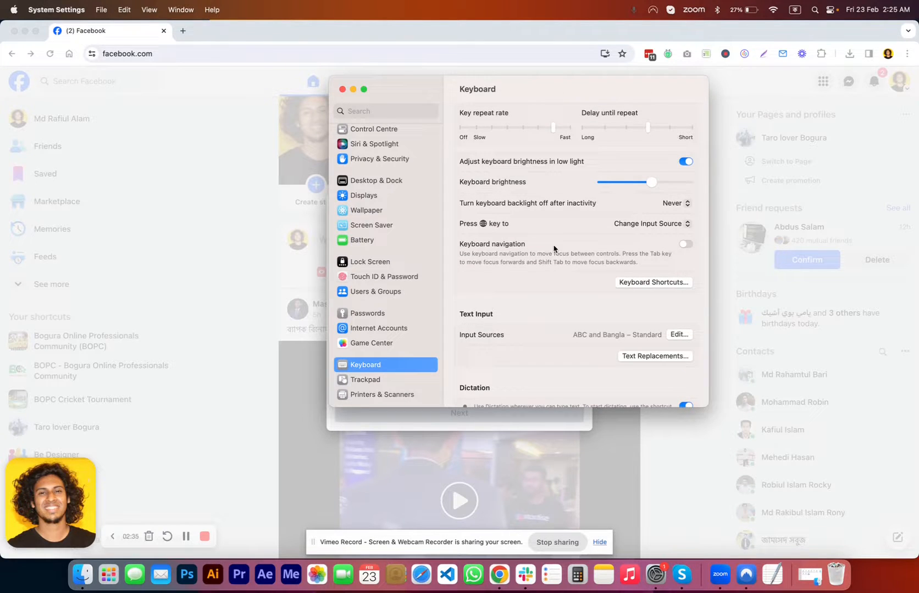
pyautogui.scroll(-2, 554, 249)
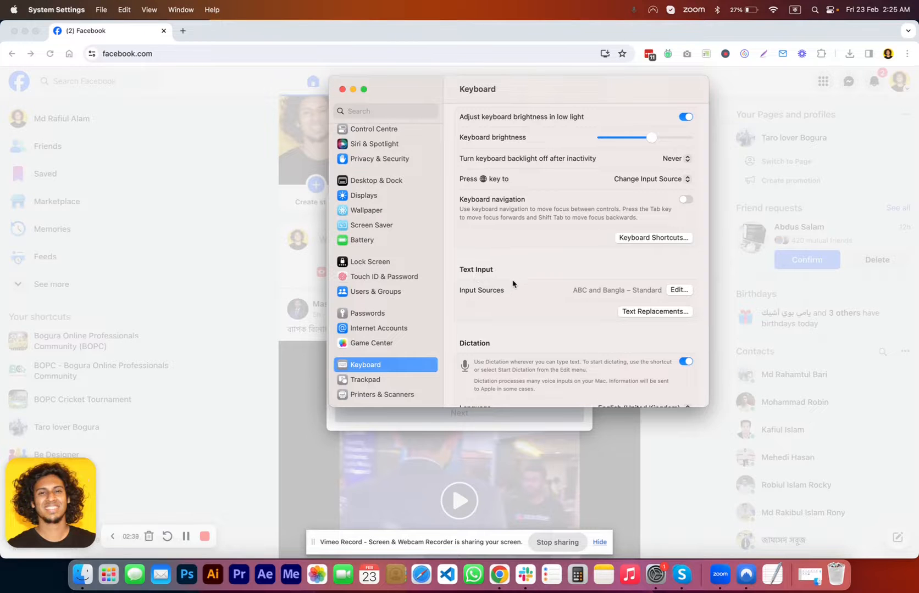
pyautogui.scroll(-3, 513, 283)
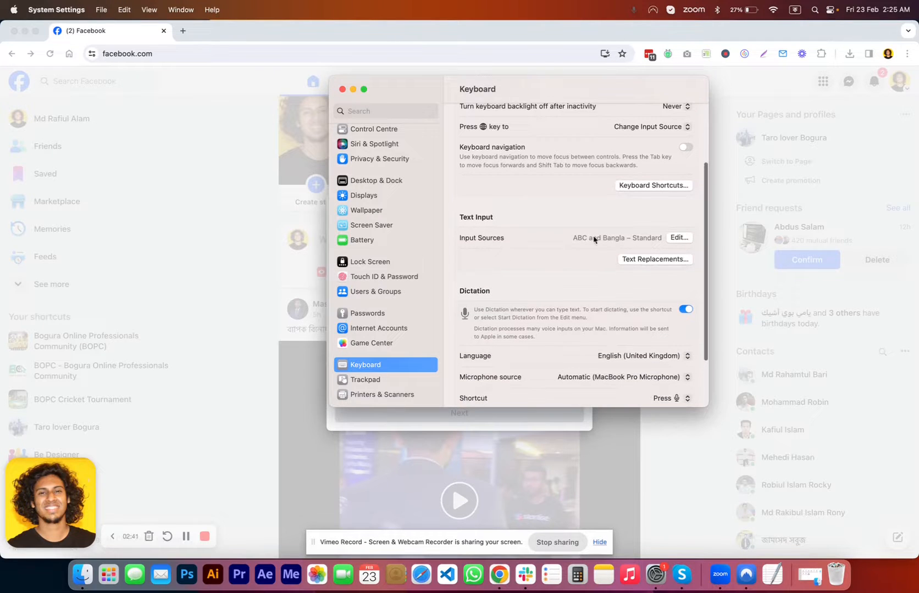
# Open the Input Sources for editing and compare the keyboard layouts of ABC and Bangla – Standard
pyautogui.click(677, 238)
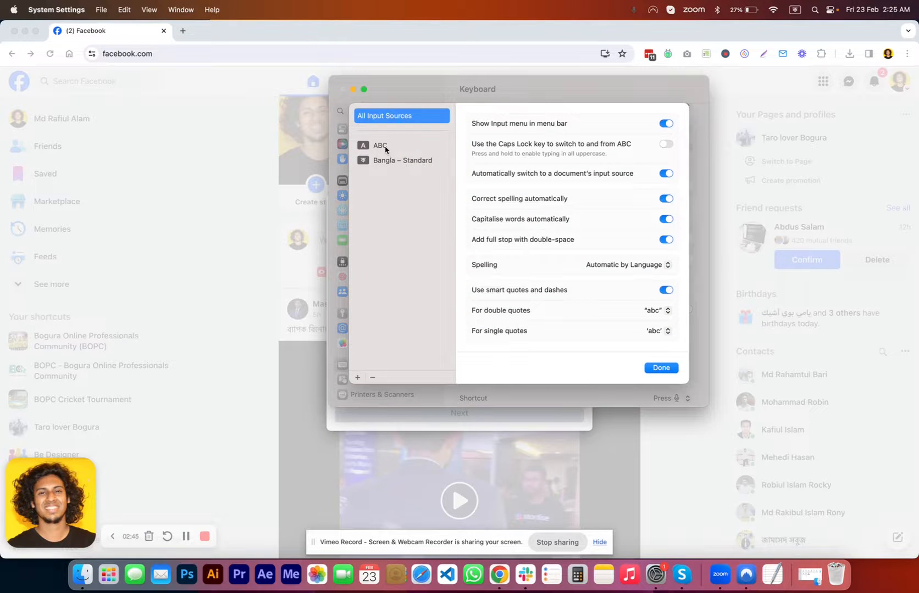
pyautogui.click(385, 147)
pyautogui.click(387, 162)
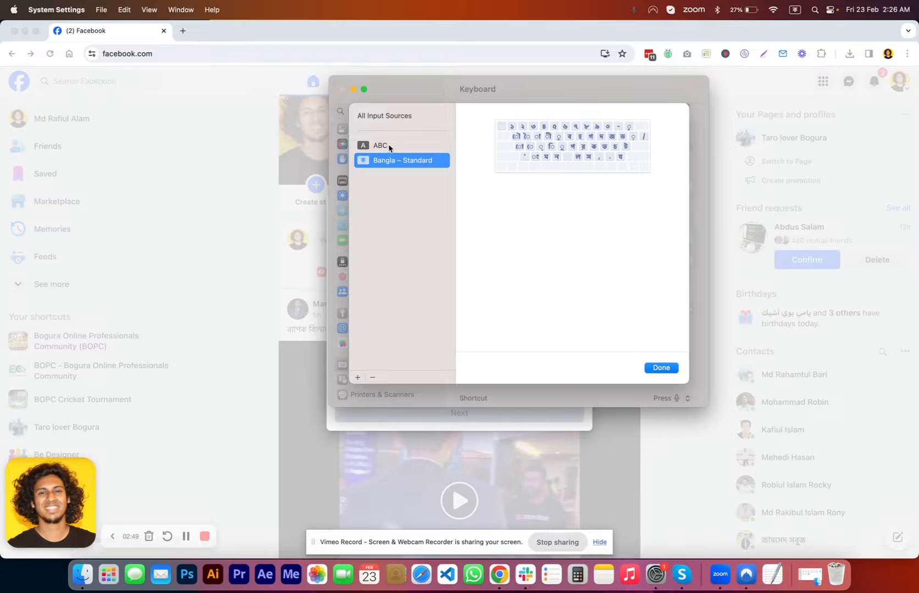
pyautogui.click(392, 148)
pyautogui.click(431, 160)
pyautogui.click(380, 147)
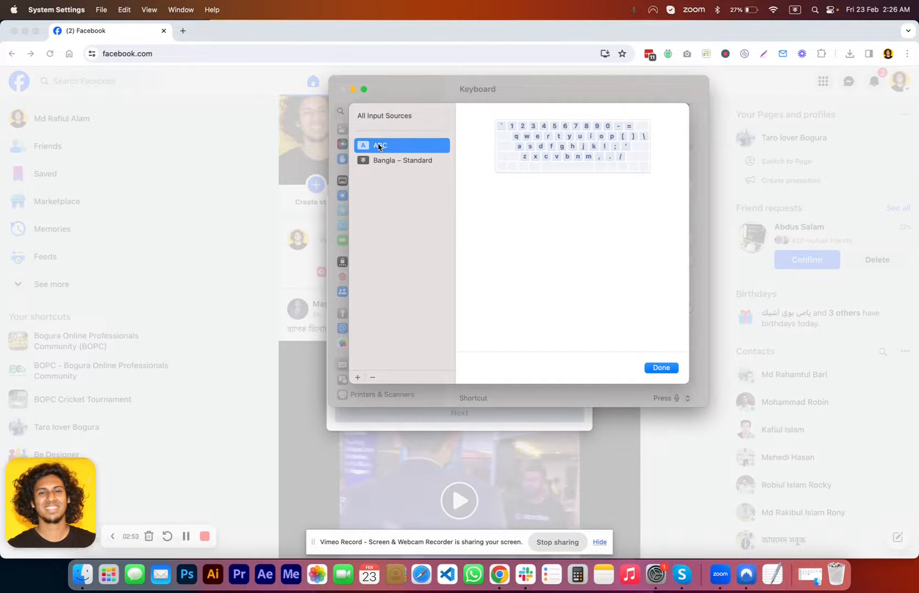
pyautogui.click(383, 117)
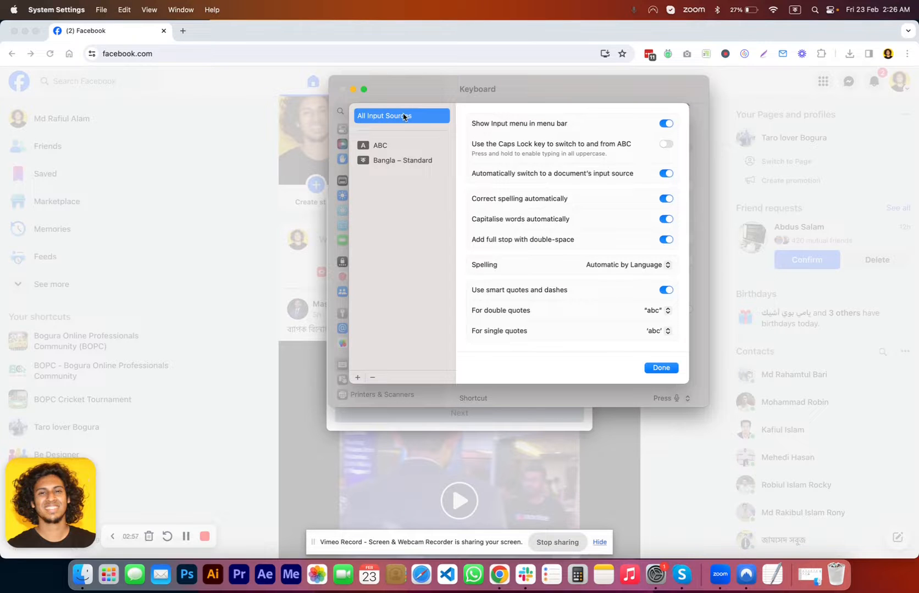
# Add Avro Keyboard from the Bangla language as a new input source
pyautogui.click(357, 378)
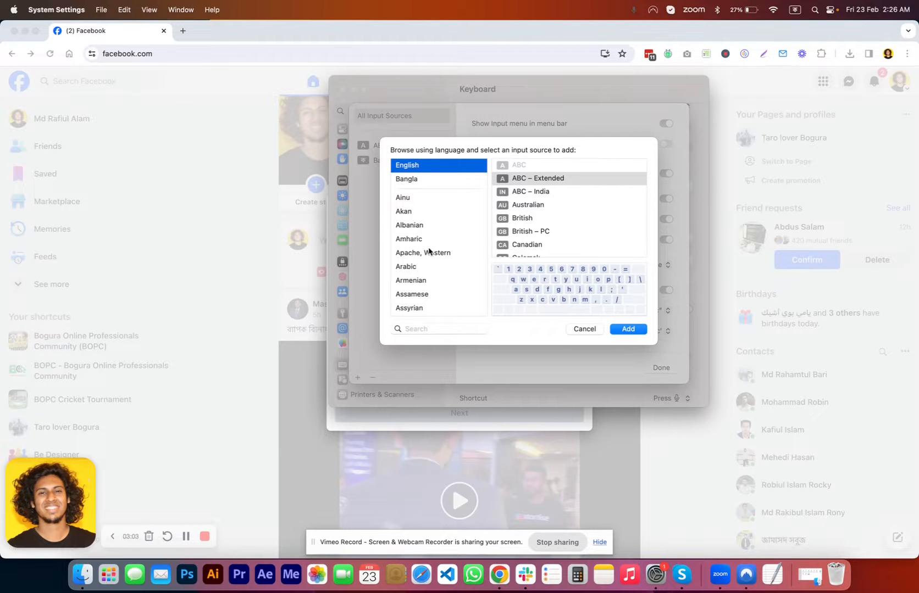
pyautogui.click(408, 182)
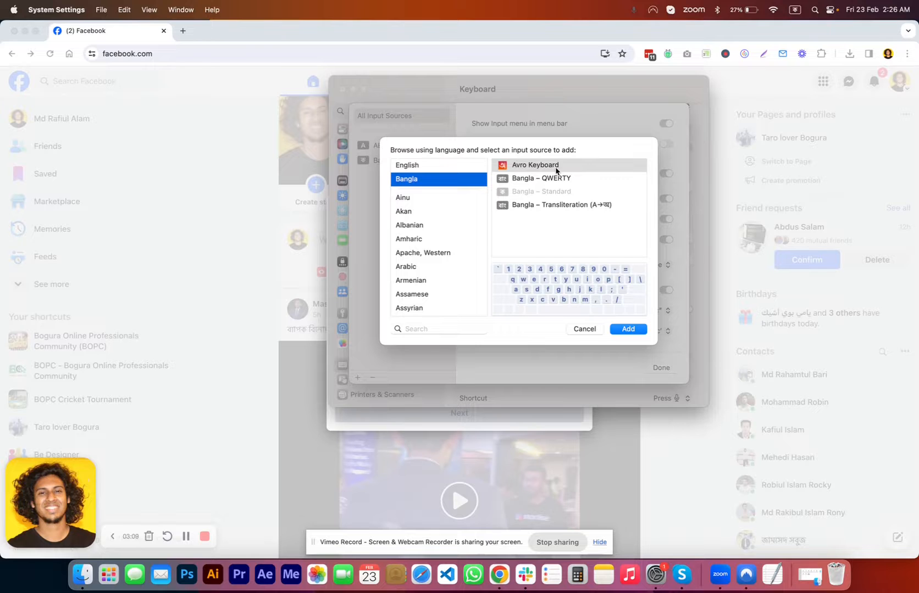
pyautogui.click(531, 166)
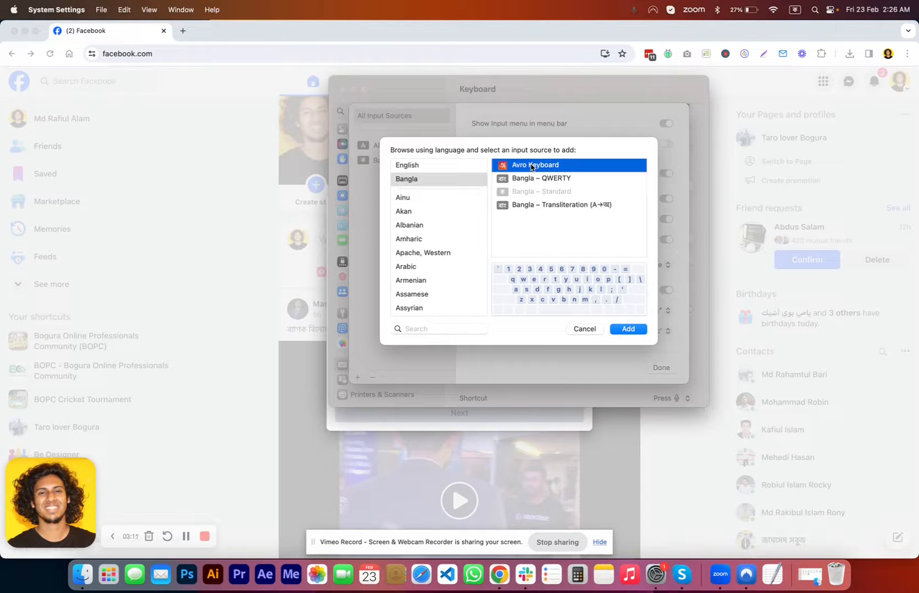
pyautogui.click(450, 184)
pyautogui.click(525, 167)
pyautogui.click(628, 330)
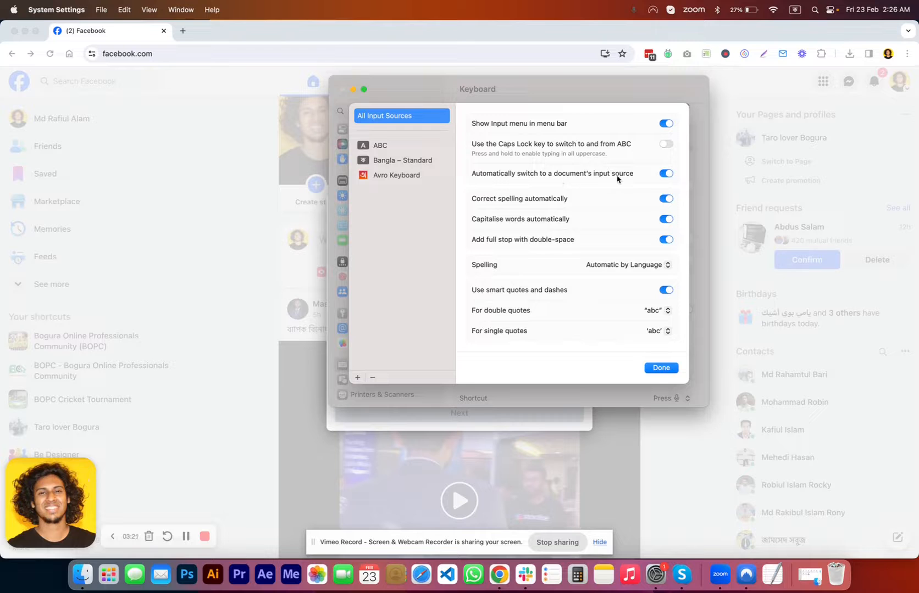
# Turn the input menu in the menu bar off and on again, and finish editing the input sources
pyautogui.click(666, 174)
pyautogui.click(667, 124)
pyautogui.click(667, 124)
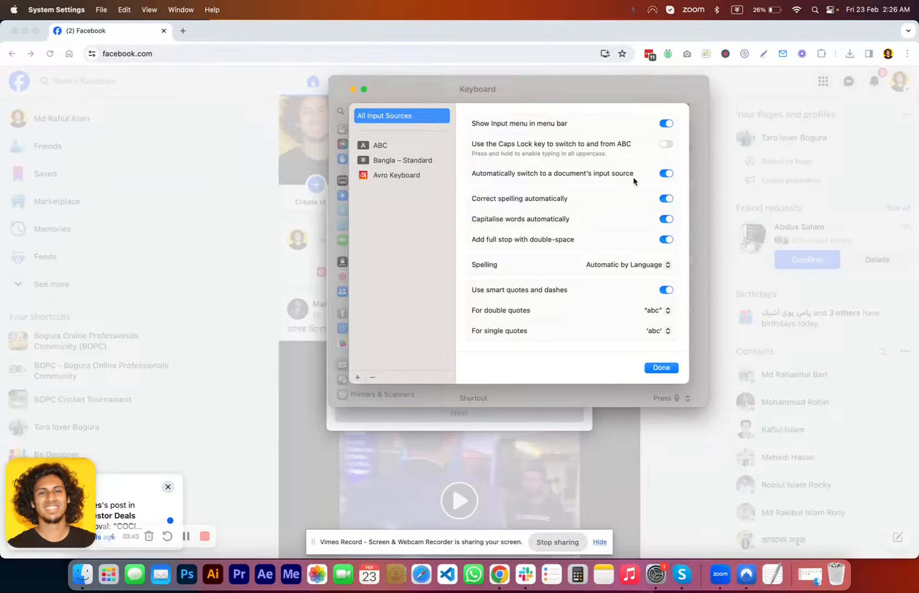
pyautogui.click(661, 370)
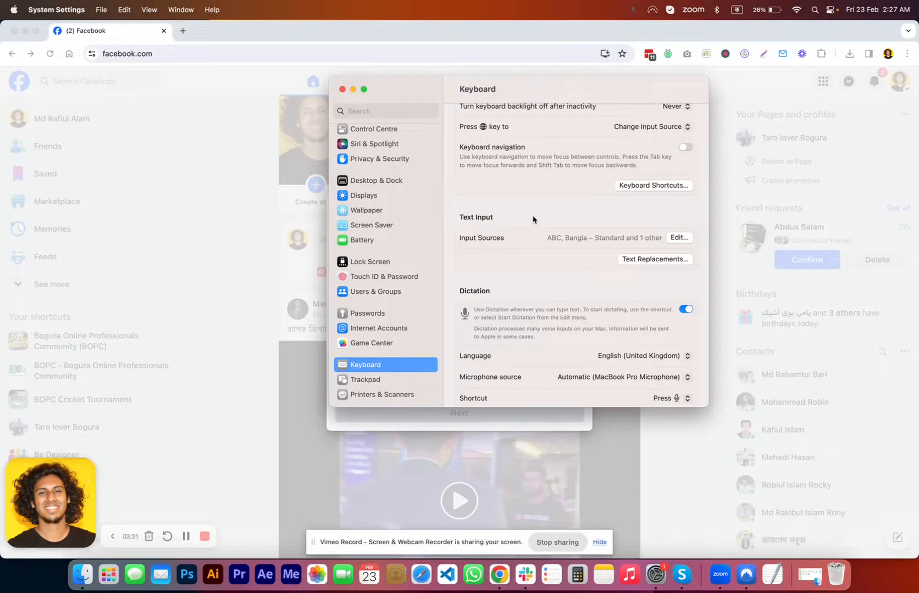
# Cycle through the installed input sources and minimise the System Settings window to reach the Facebook post dialog
pyautogui.press('fn')
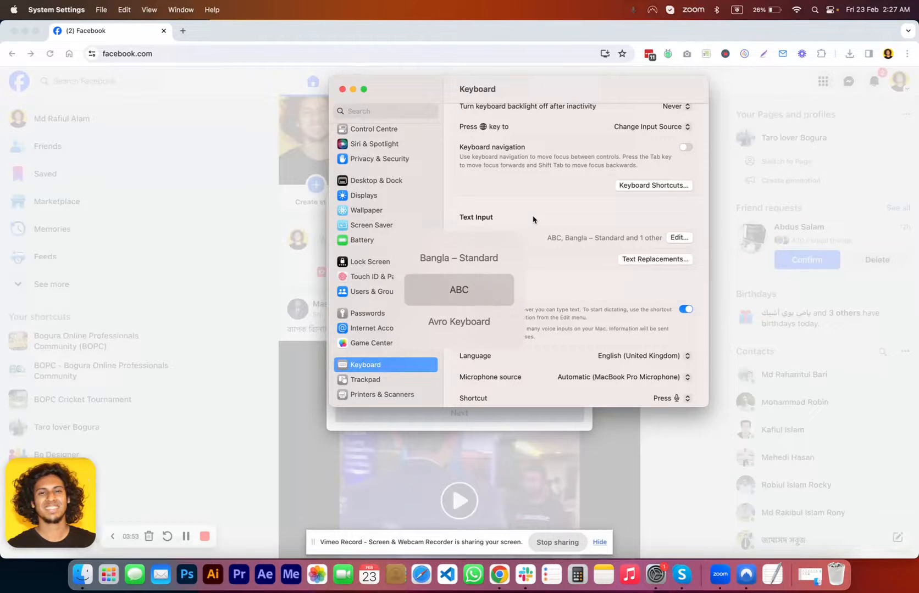
pyautogui.press('fn')
pyautogui.press('fn')
pyautogui.click(352, 90)
pyautogui.press('fn')
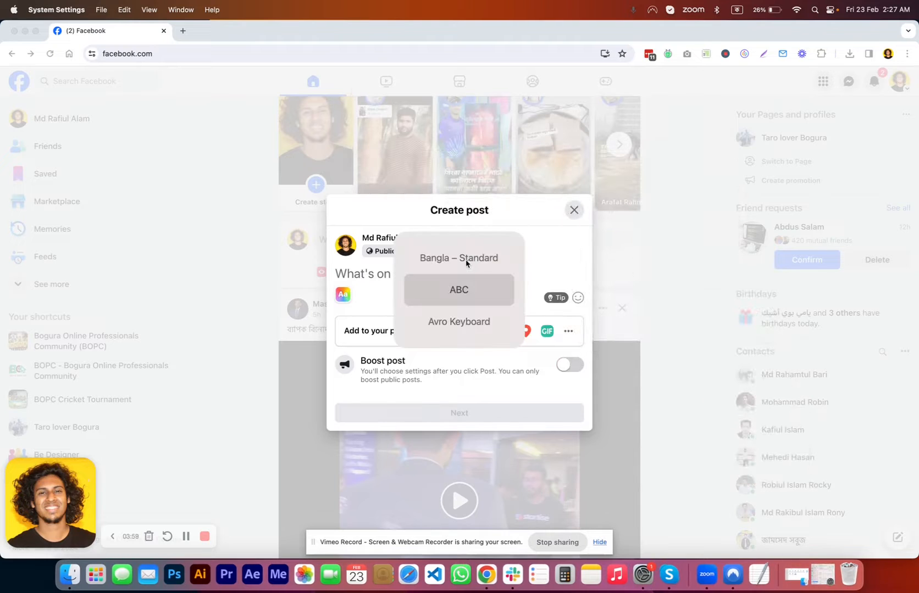
pyautogui.press('fn')
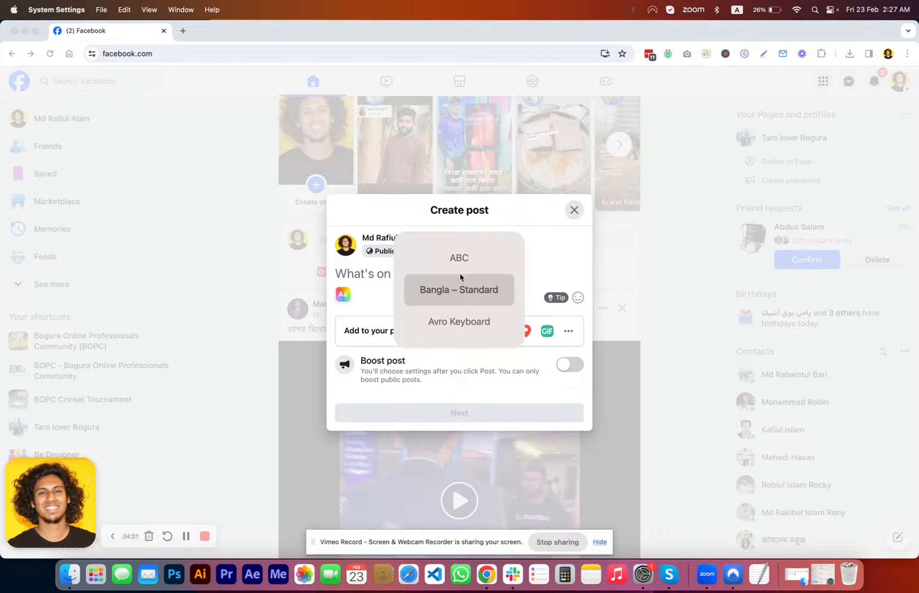
pyautogui.press('fn')
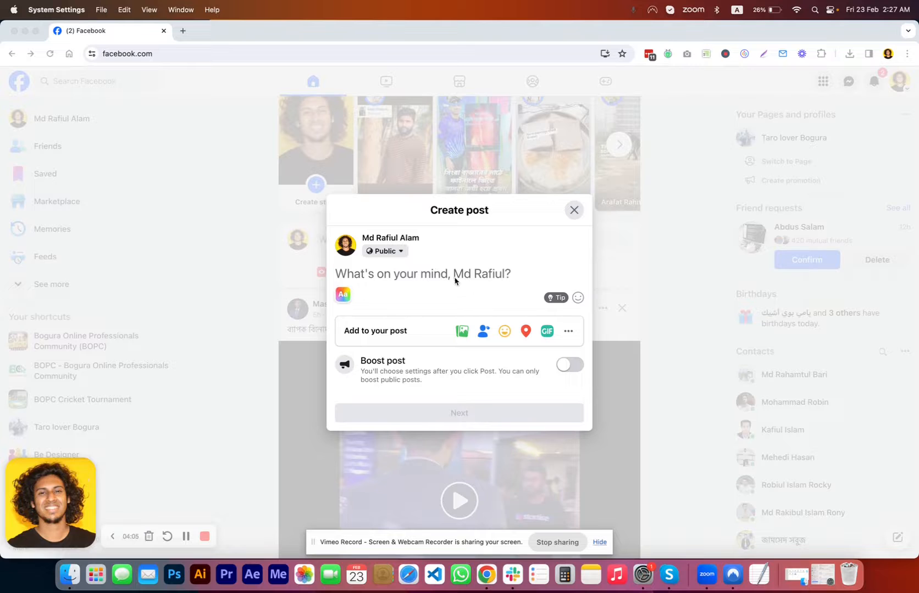
# Activate the Facebook post's text field and try switching through the input sources there
pyautogui.click(456, 281)
pyautogui.press('fn')
pyautogui.press('fn')
pyautogui.press('fn')
pyautogui.press('fn')
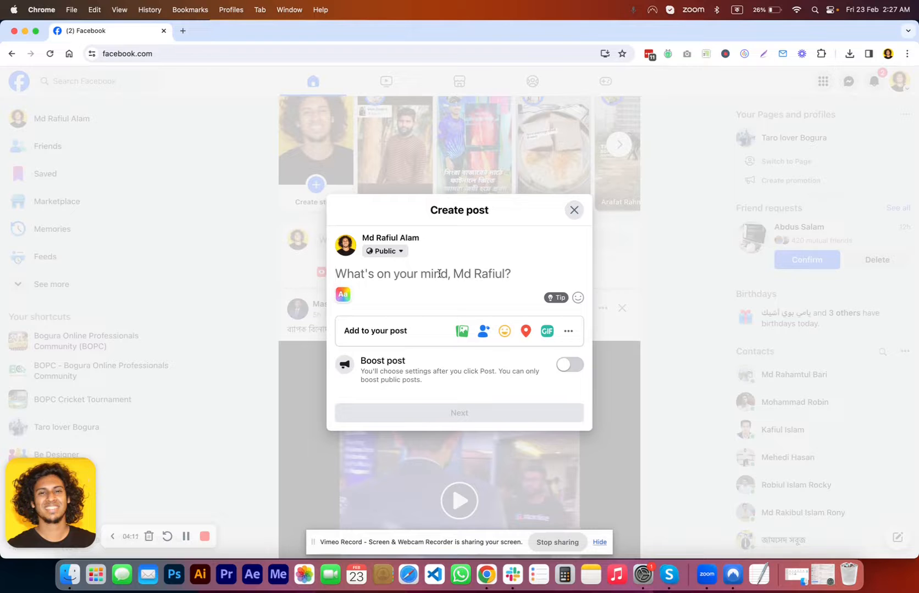
# Return to System Settings, remove Bangla – Standard from the input sources, and close the settings window
pyautogui.hotkey('ctrl', 'Up')
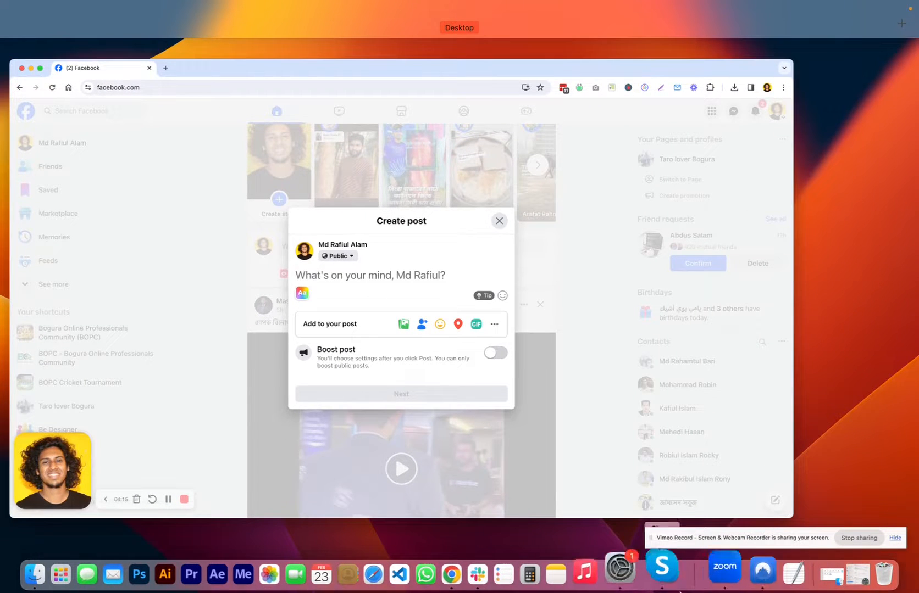
pyautogui.click(640, 571)
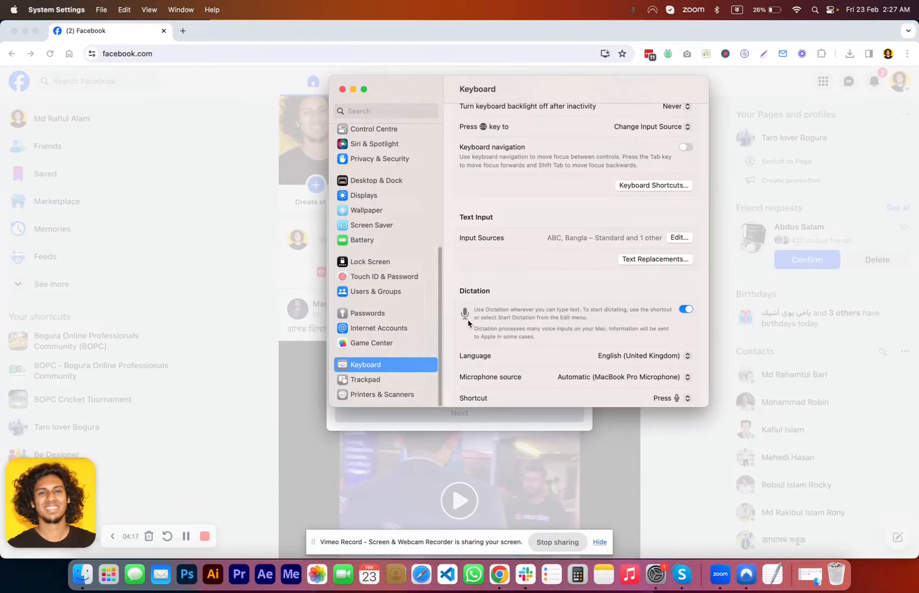
pyautogui.scroll(-2, 488, 286)
pyautogui.scroll(3, 654, 219)
pyautogui.click(678, 250)
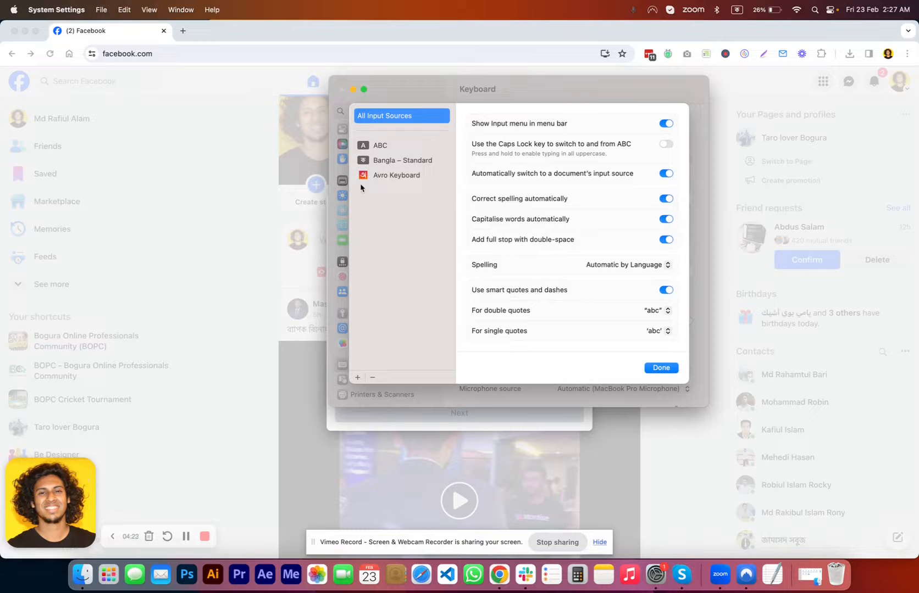
pyautogui.click(395, 162)
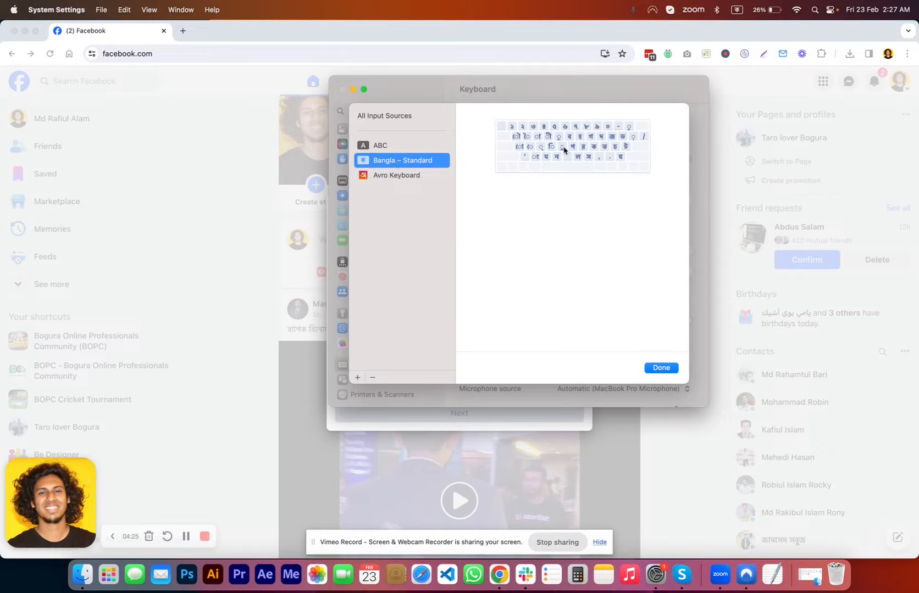
pyautogui.click(372, 378)
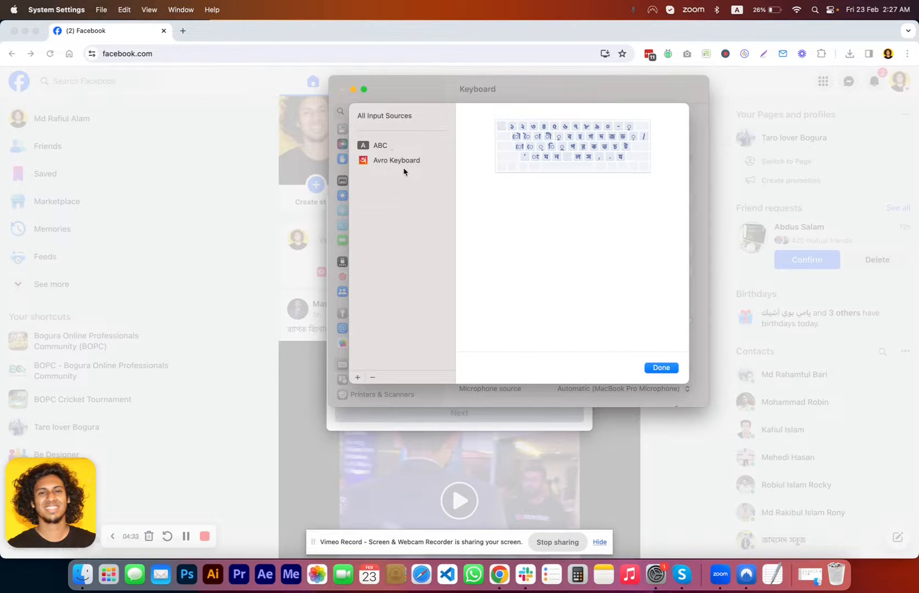
pyautogui.click(676, 369)
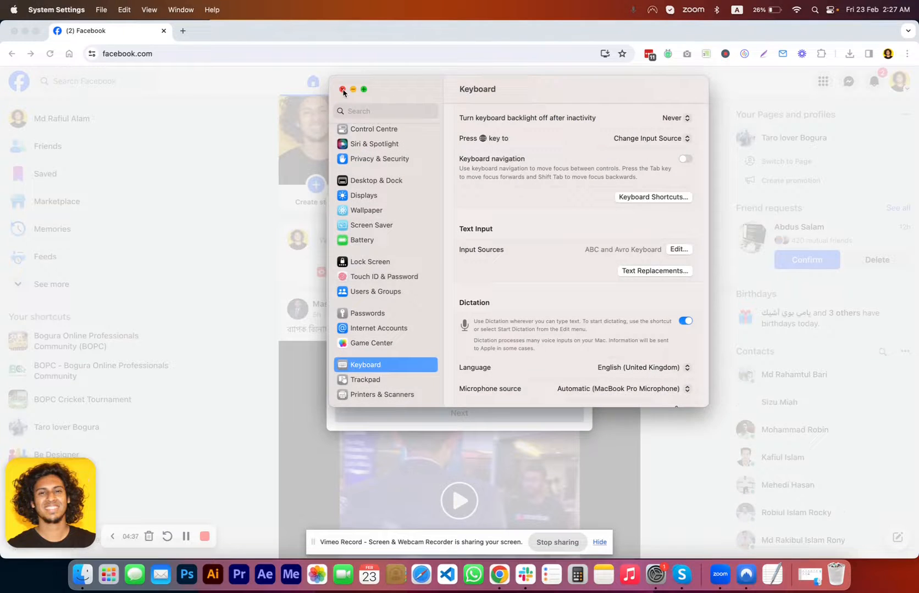
pyautogui.click(342, 89)
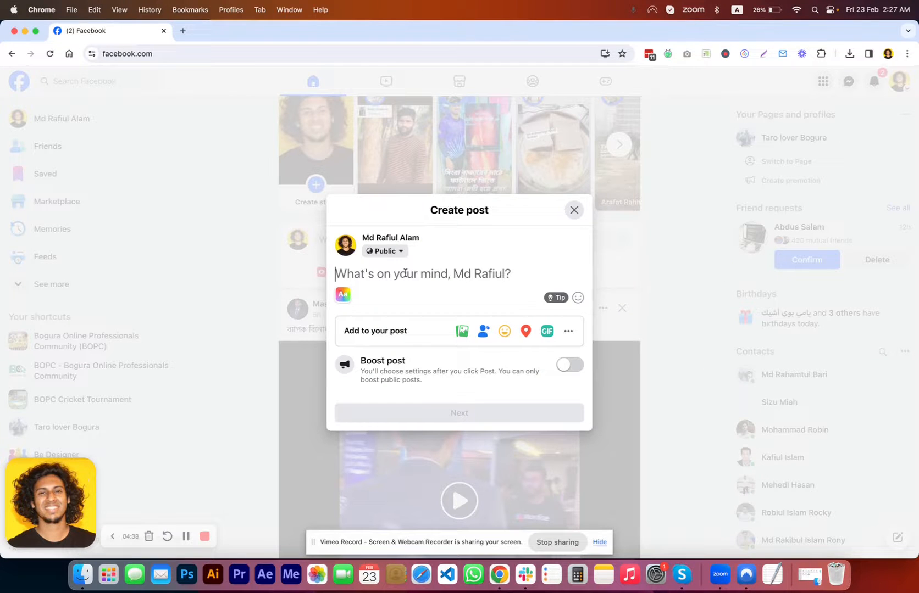
# Switch the input source to Avro Keyboard and write "ওকে আমরা" phonetically in the Facebook post
pyautogui.hotkey('ctrl', 'space')
pyautogui.write('oke')
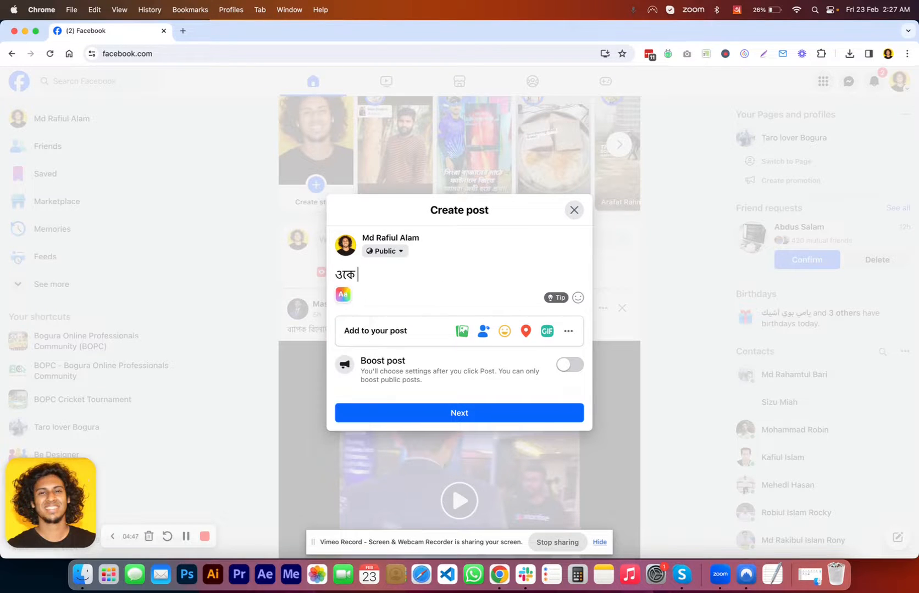
pyautogui.write(' amra')
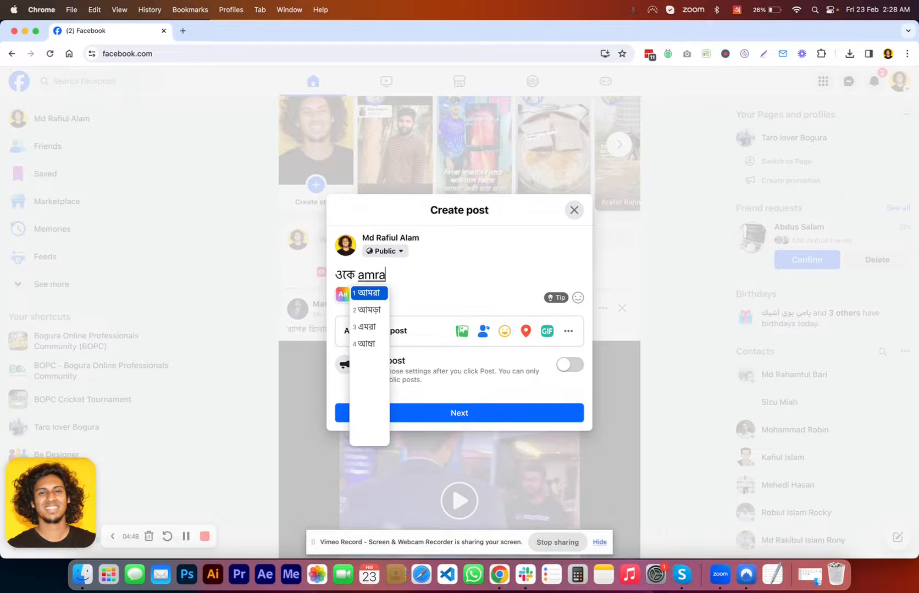
pyautogui.press('BackSpace')
pyautogui.press('BackSpace')
pyautogui.press('BackSpace')
pyautogui.press('BackSpace')
pyautogui.write('আমরা s')
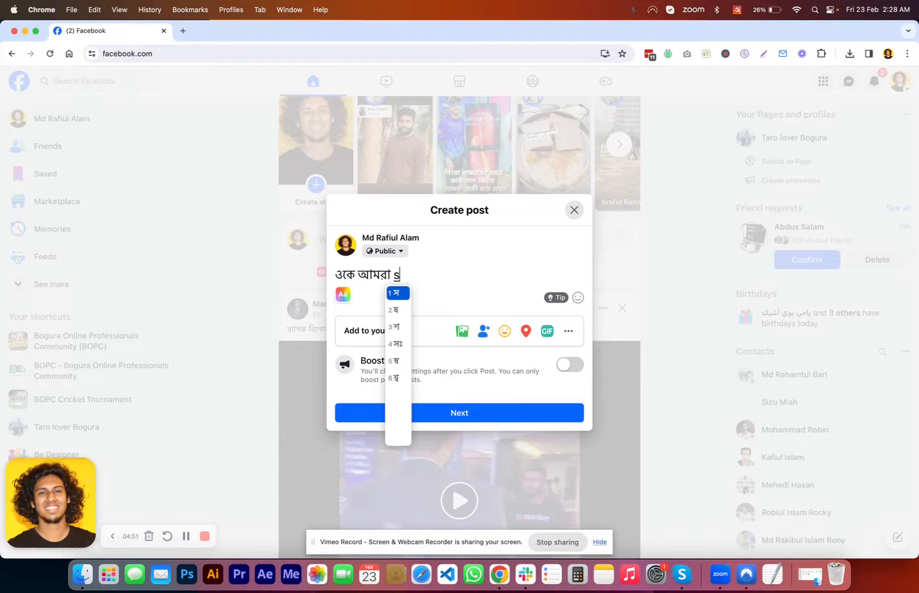
# Continue the post with the word "সাকসেসফুলি", correcting its ending
pyautogui.write('aksesfuli')
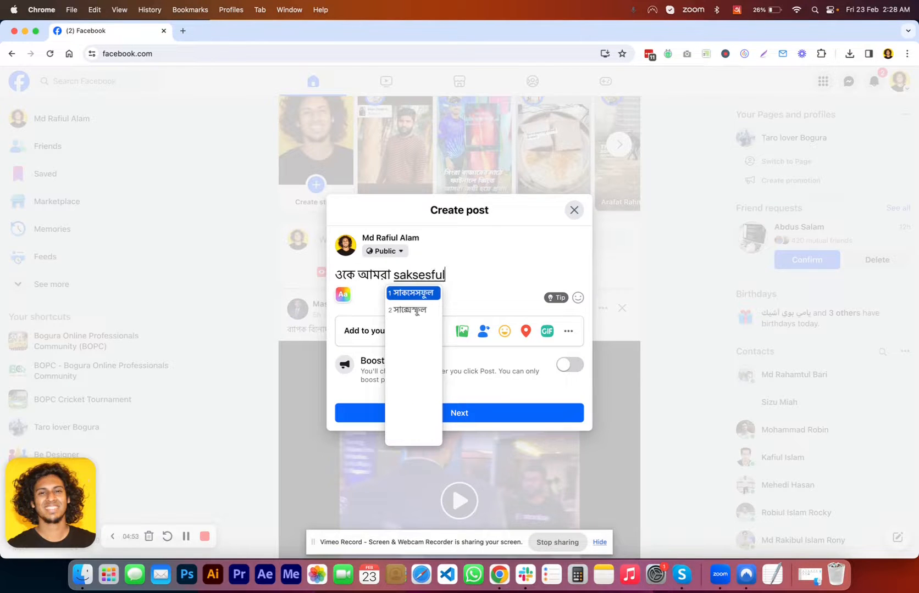
pyautogui.press('BackSpace')
pyautogui.press('BackSpace')
pyautogui.press('BackSpace')
pyautogui.write('li ')
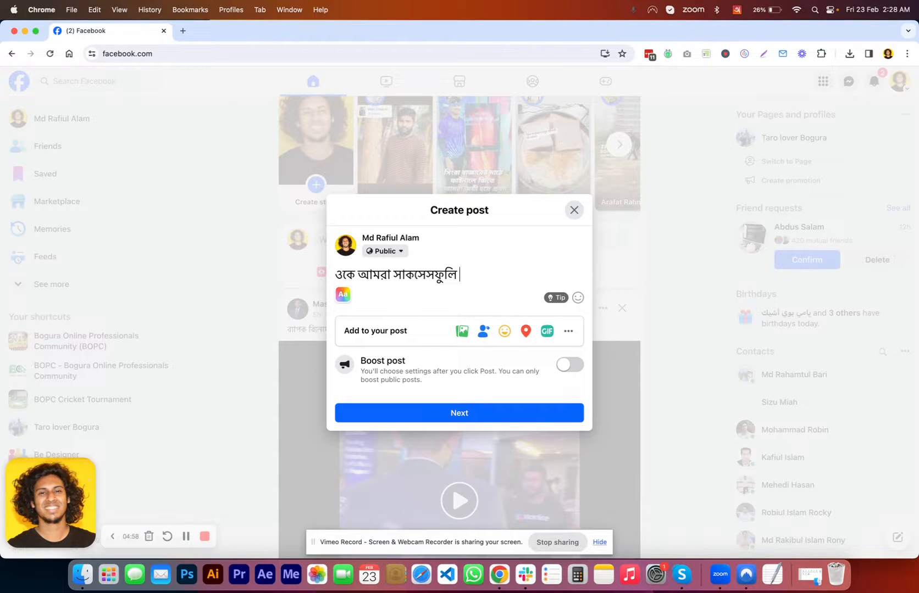
# Complete the post's sentence with "অভ্র ইন্সটল করতে পেরেছি", correcting the last word
pyautogui.write('Avro install ')
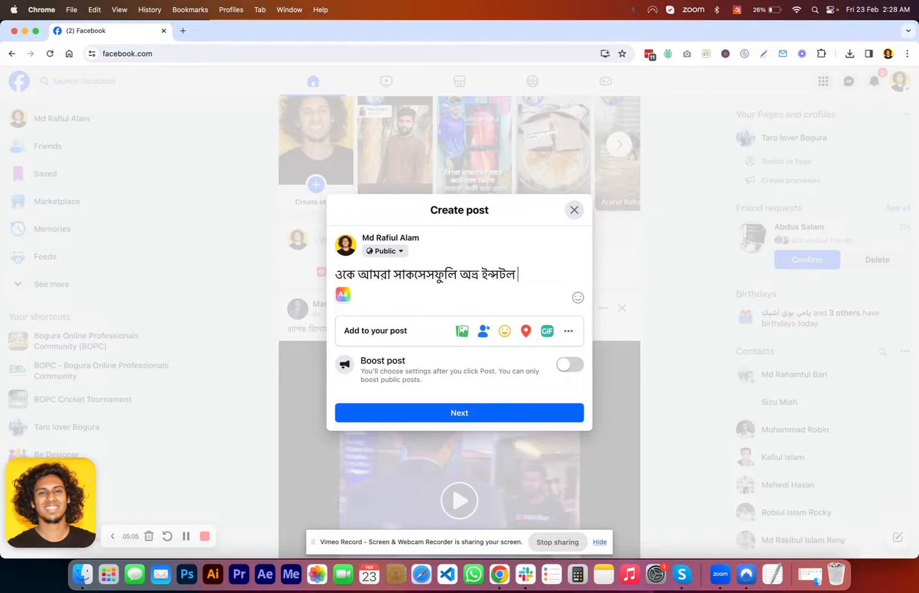
pyautogui.write('korte perechhe')
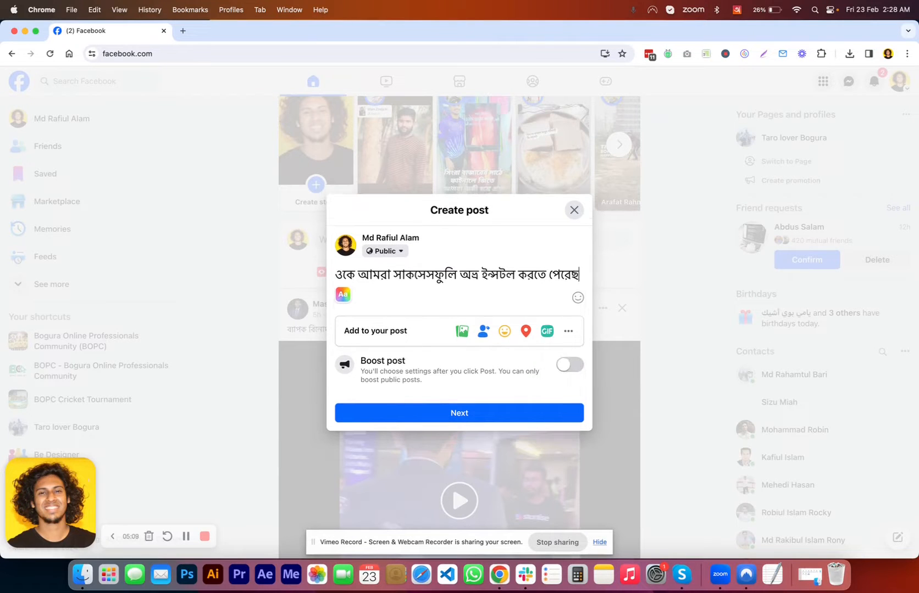
pyautogui.press('BackSpace')
pyautogui.write('i')
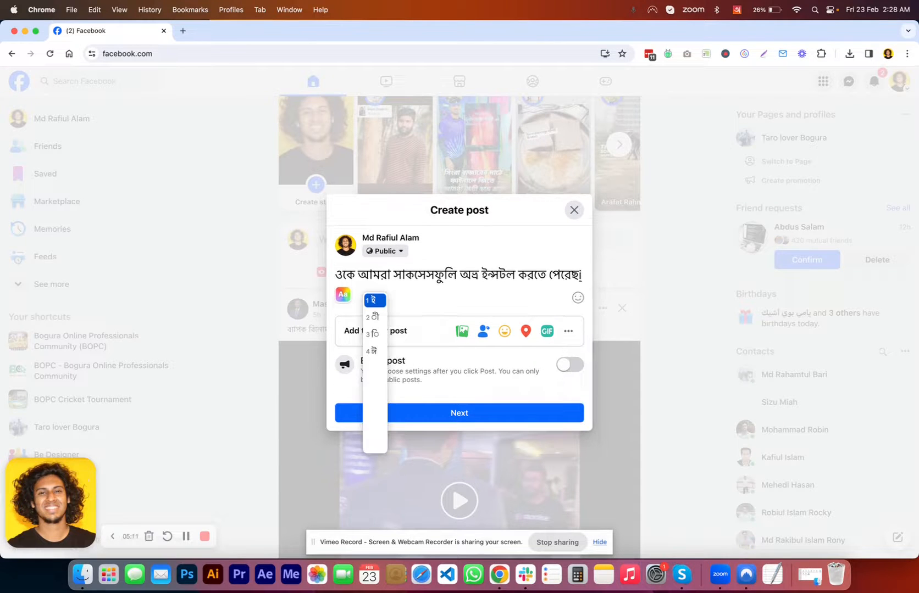
pyautogui.press('BackSpace')
pyautogui.press('BackSpace')
pyautogui.write('chi')
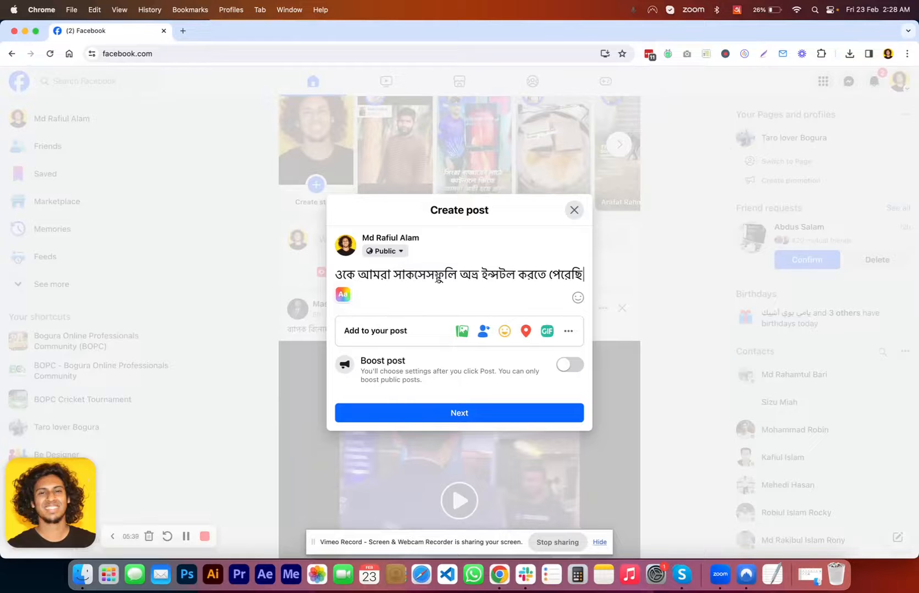
# Close the post dialog and open the account's own profile, leaving the page without keeping the draft
pyautogui.click(242, 233)
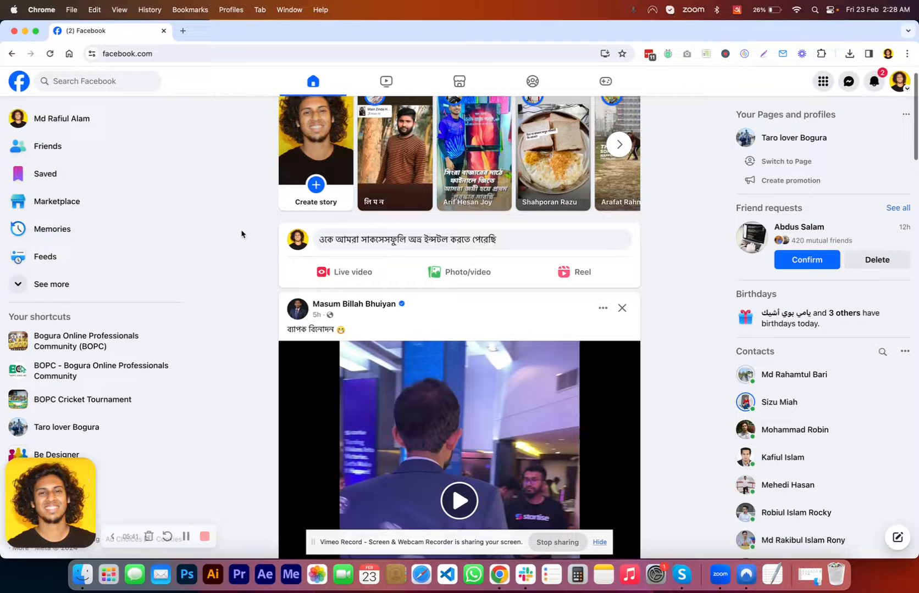
pyautogui.click(63, 115)
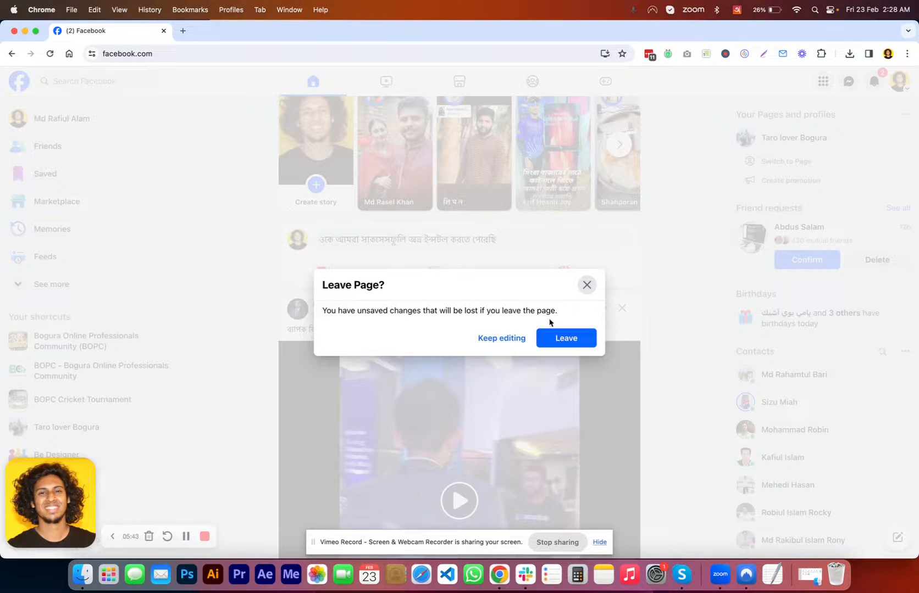
pyautogui.click(569, 343)
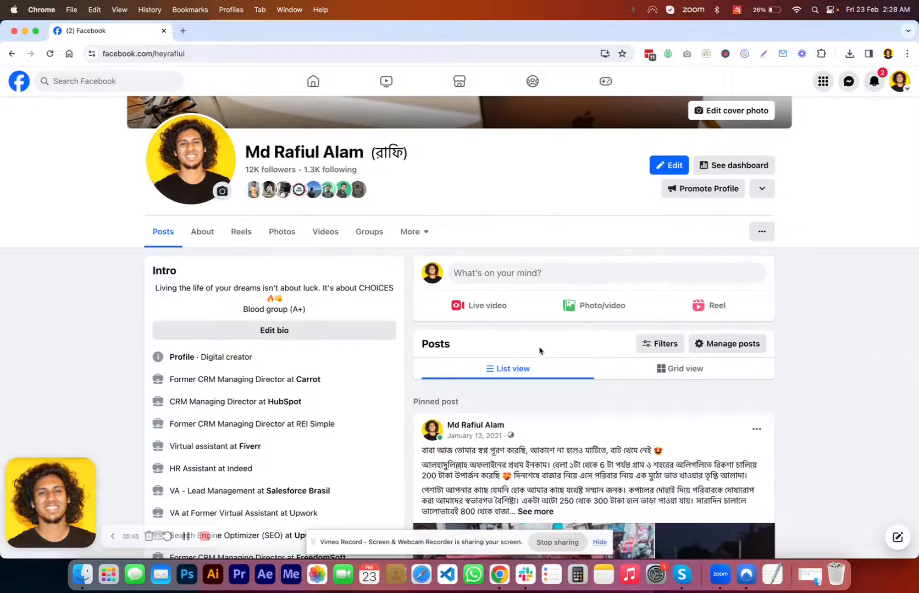
# Look through the profile's intro details, social links and pinned post, and return to the cover photo
pyautogui.scroll(-2, 134, 304)
pyautogui.scroll(-8, 134, 305)
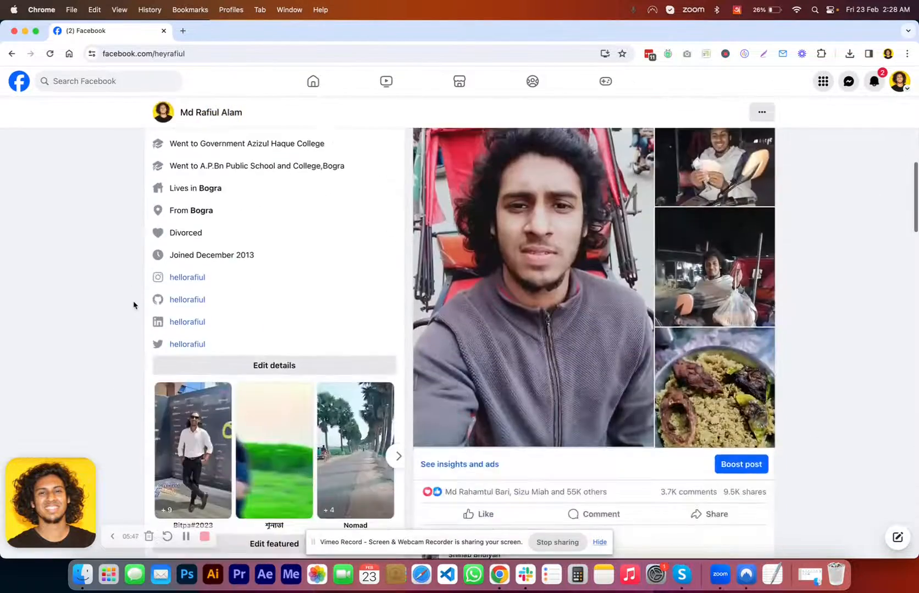
pyautogui.scroll(4, 134, 306)
pyautogui.scroll(10, 133, 306)
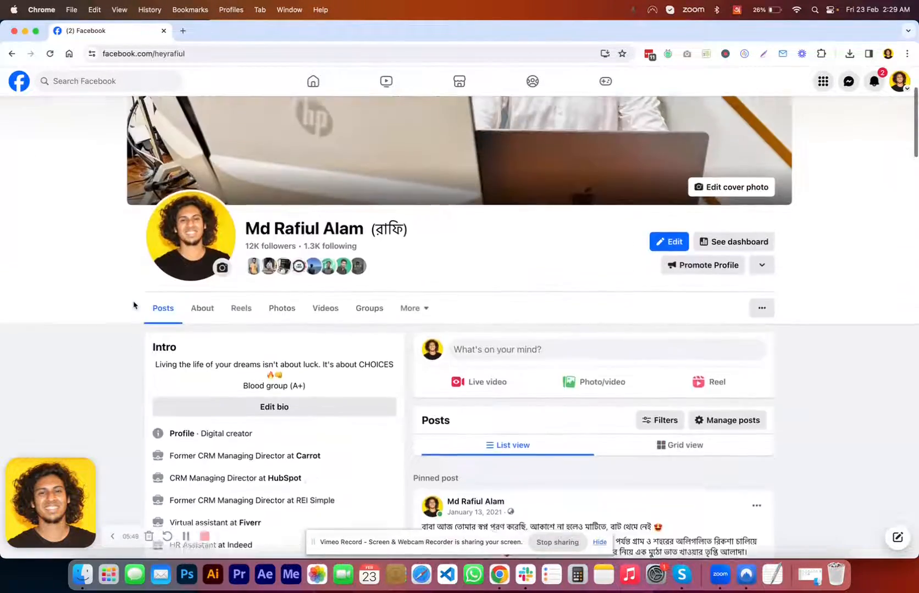
pyautogui.scroll(-12, 134, 306)
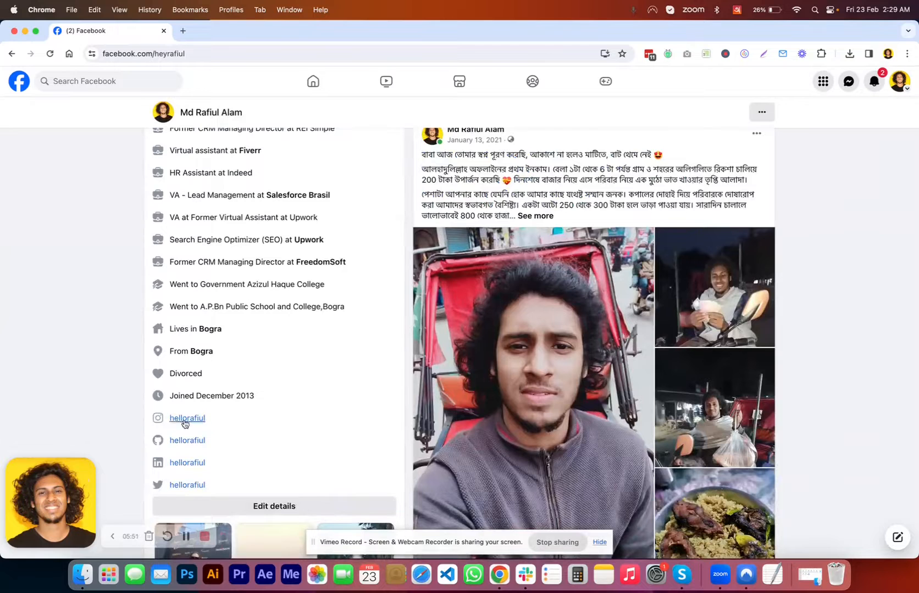
pyautogui.scroll(-3, 238, 441)
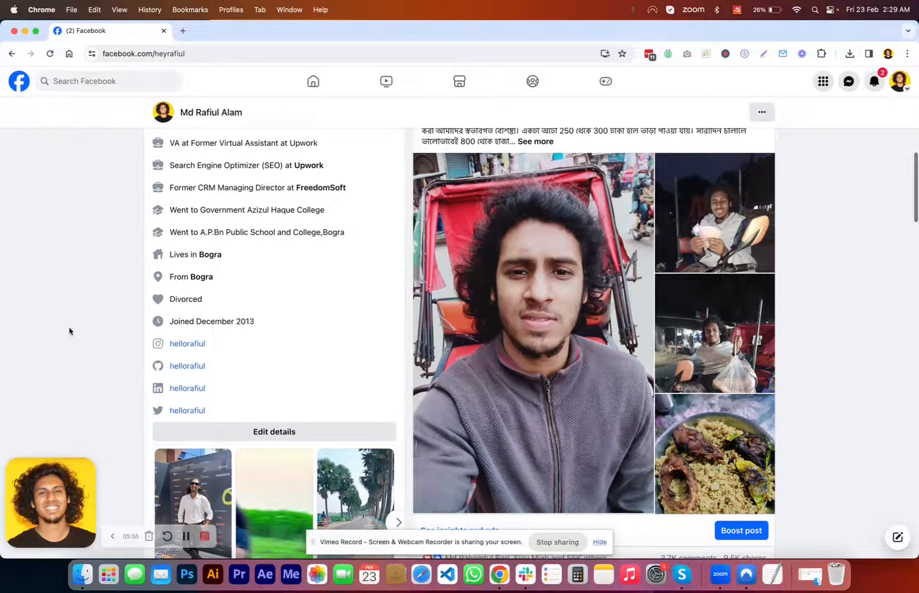
pyautogui.scroll(10, 70, 331)
pyautogui.scroll(-1, 69, 332)
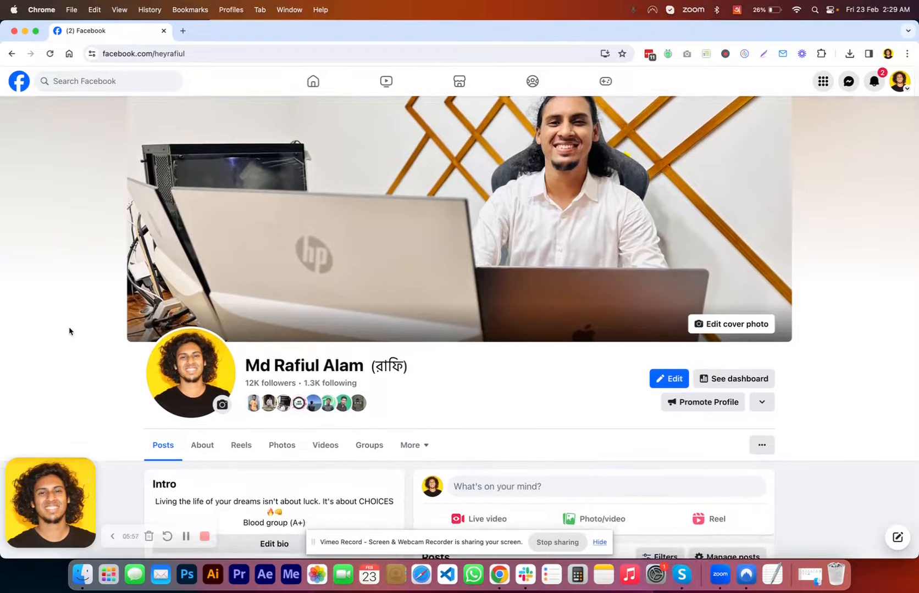